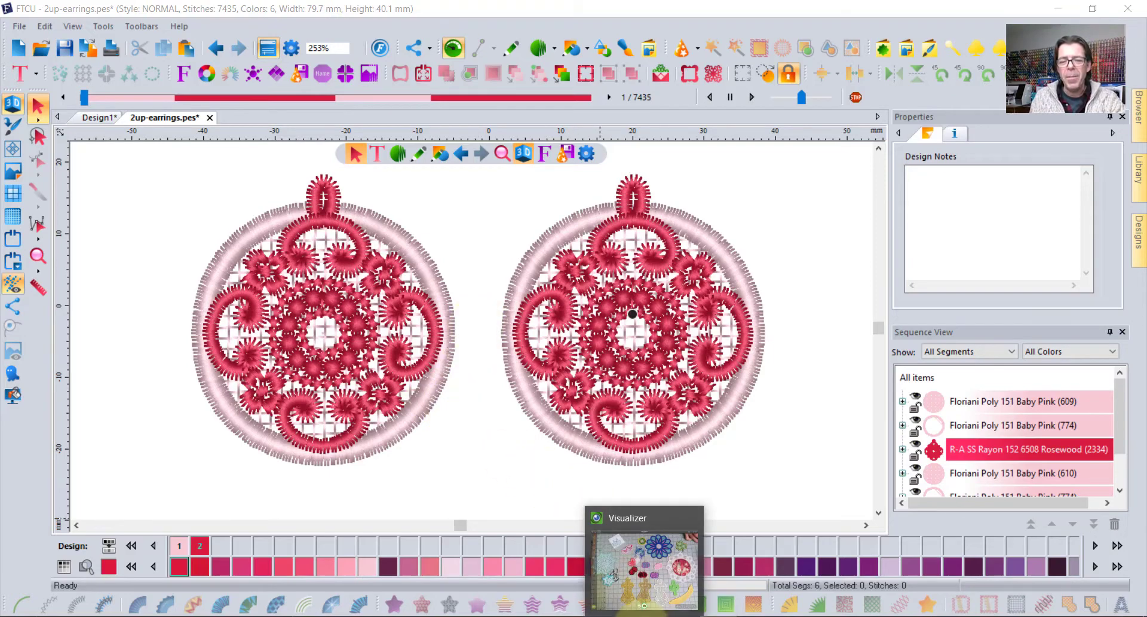
Step: Look at the lace samples in the camera view, return to the earring design, then open 1.jpeg in Photos
left_click(607, 600)
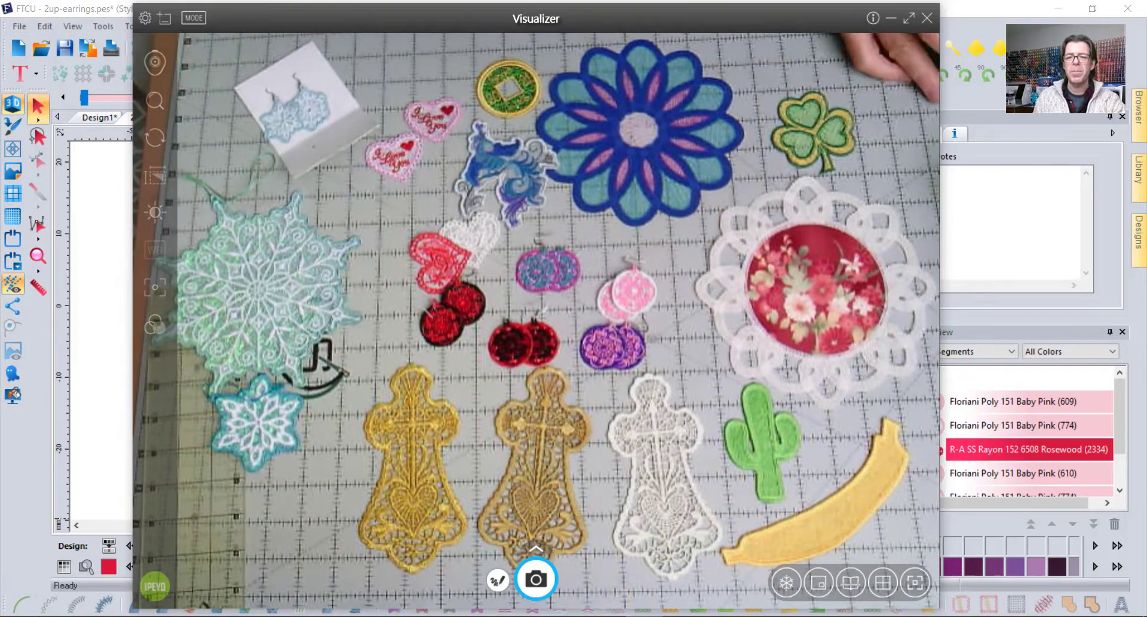
left_click(84, 201)
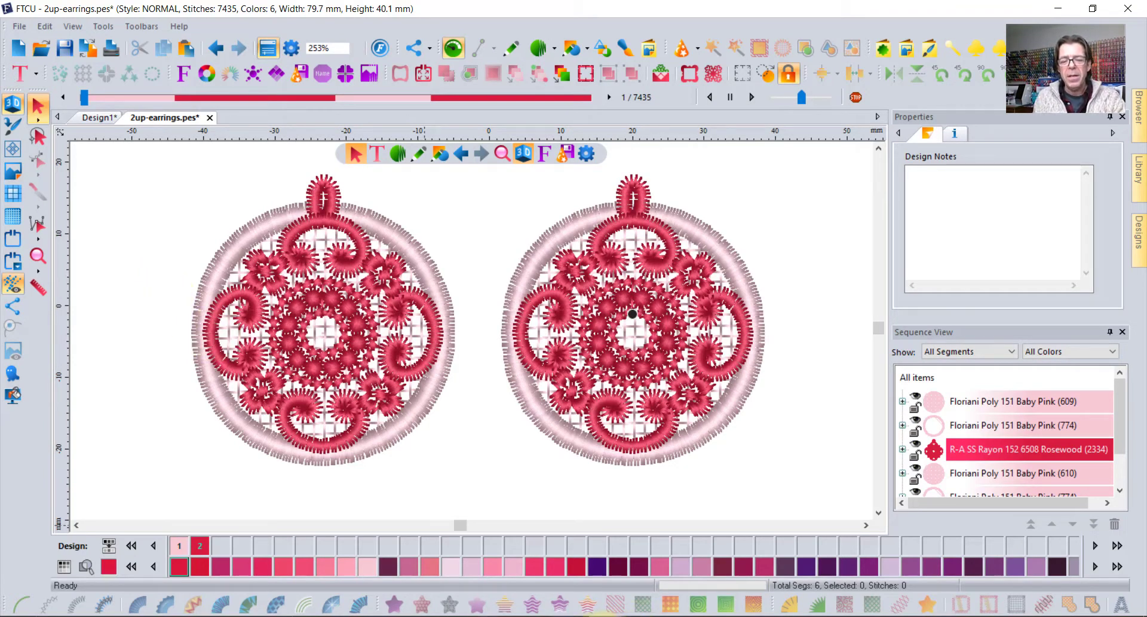
left_click(574, 612)
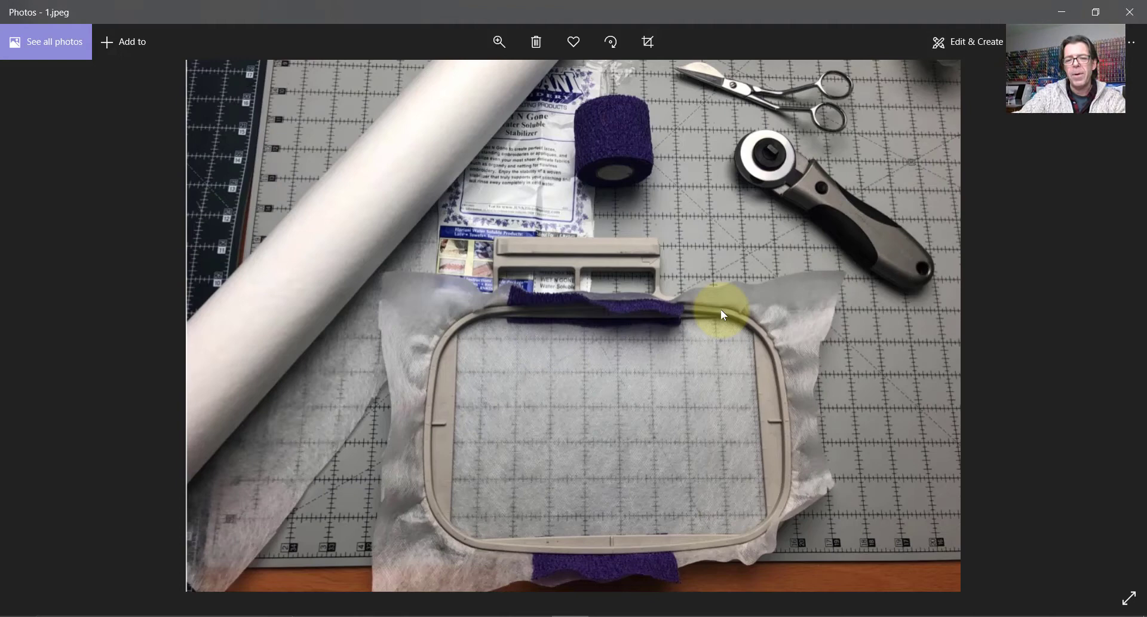
Step: Step through the project photos from 1.jpeg to 13.jpeg, six finished earrings in the hoop
key("Right")
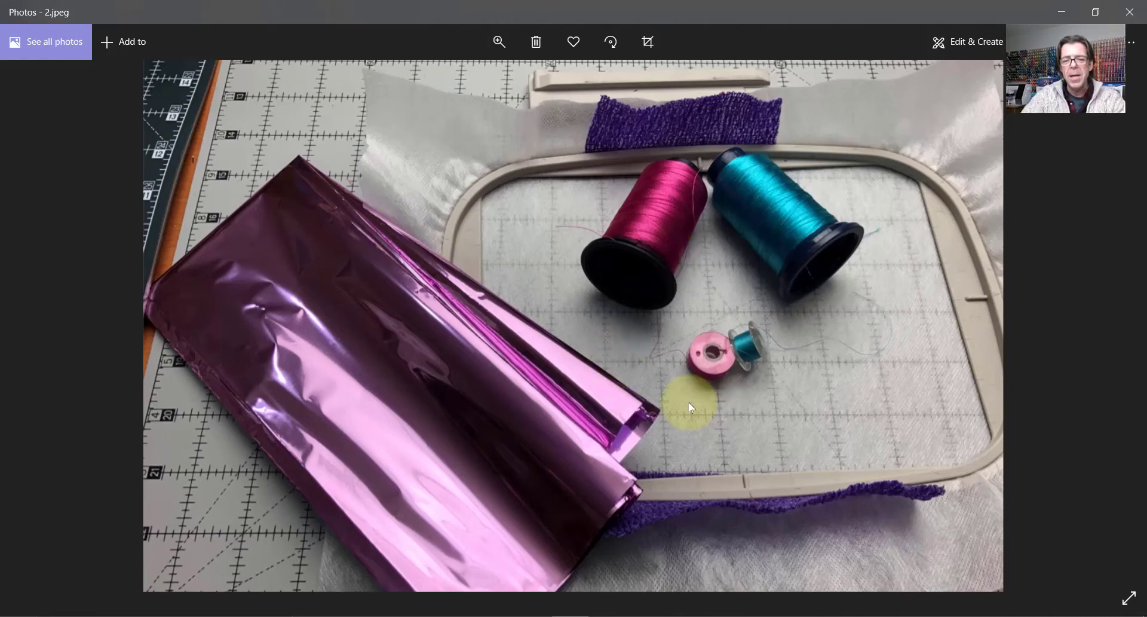
key("Right")
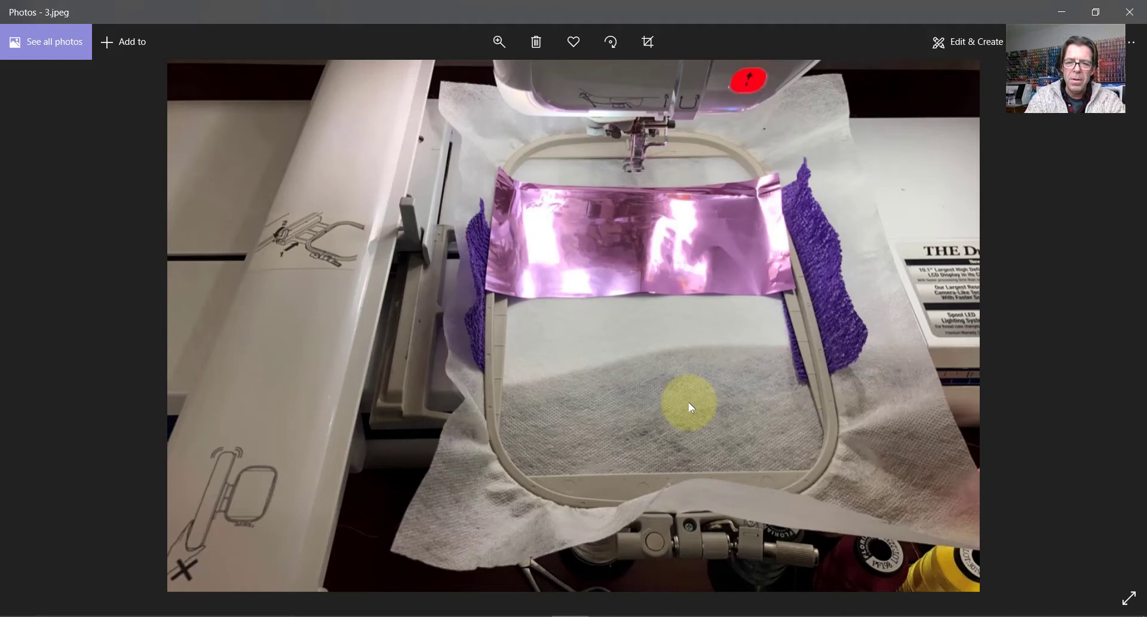
key("Right")
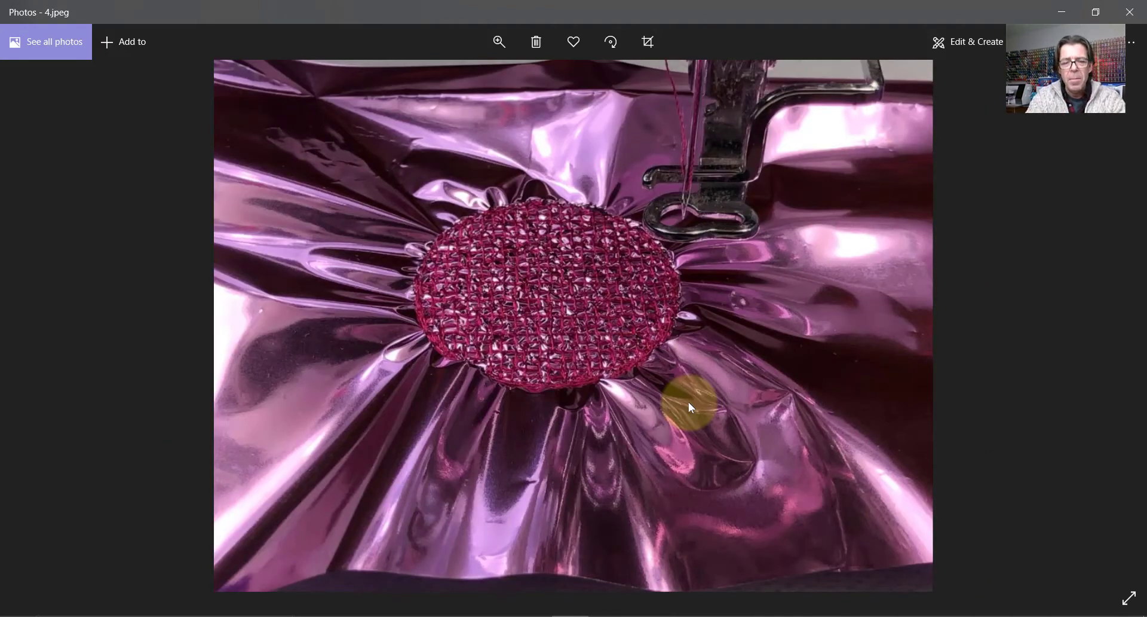
key("Right")
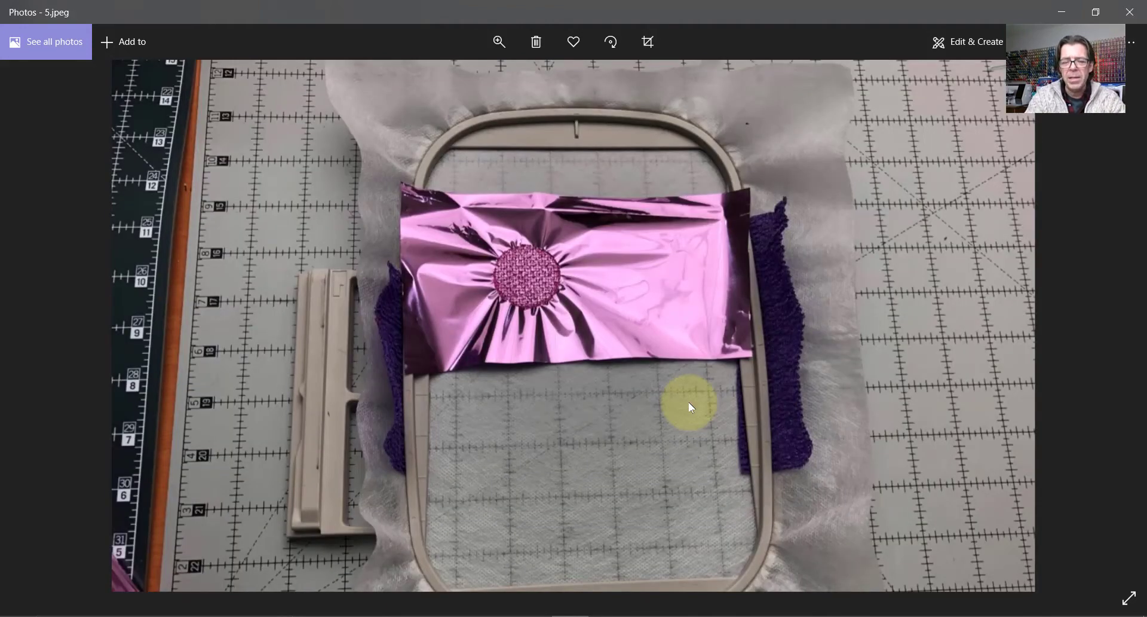
key("Right")
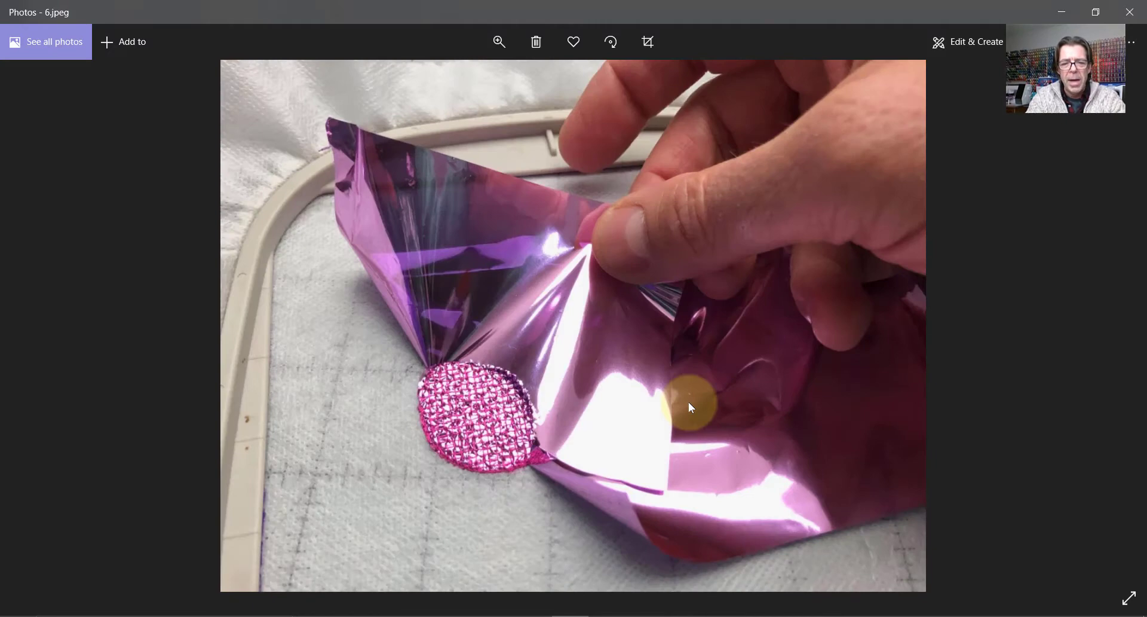
key("Right")
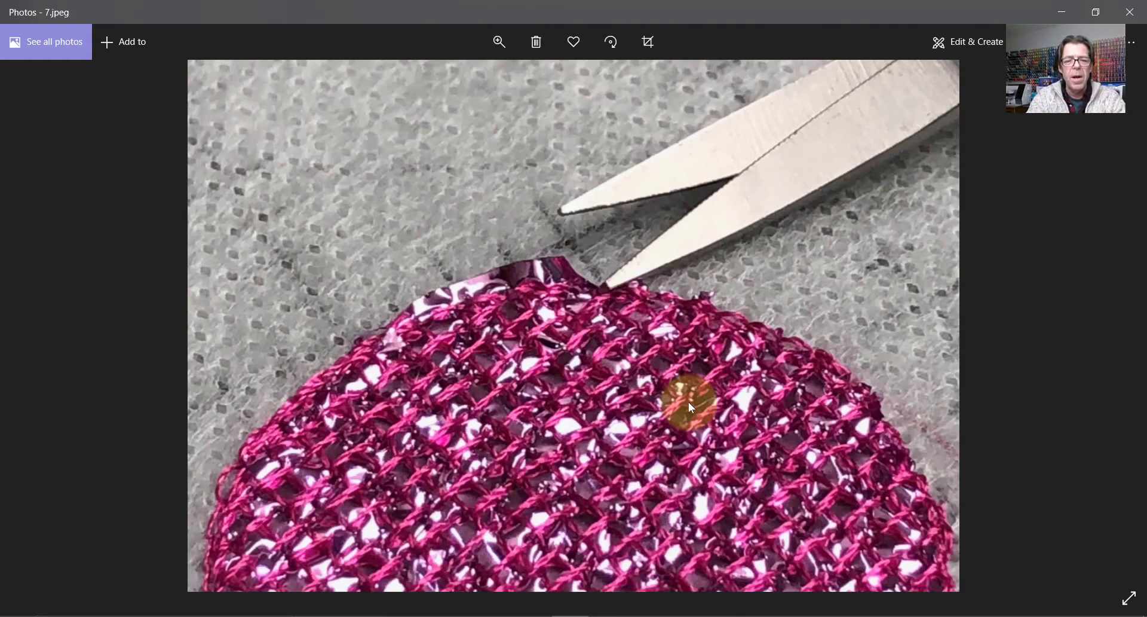
key("Right")
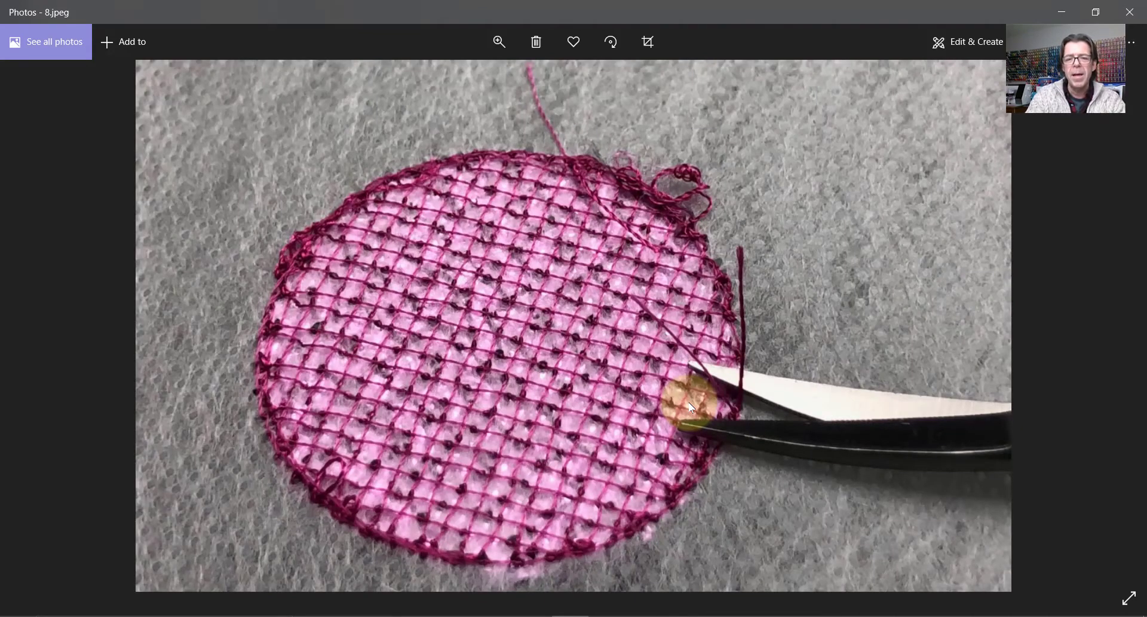
key("Right")
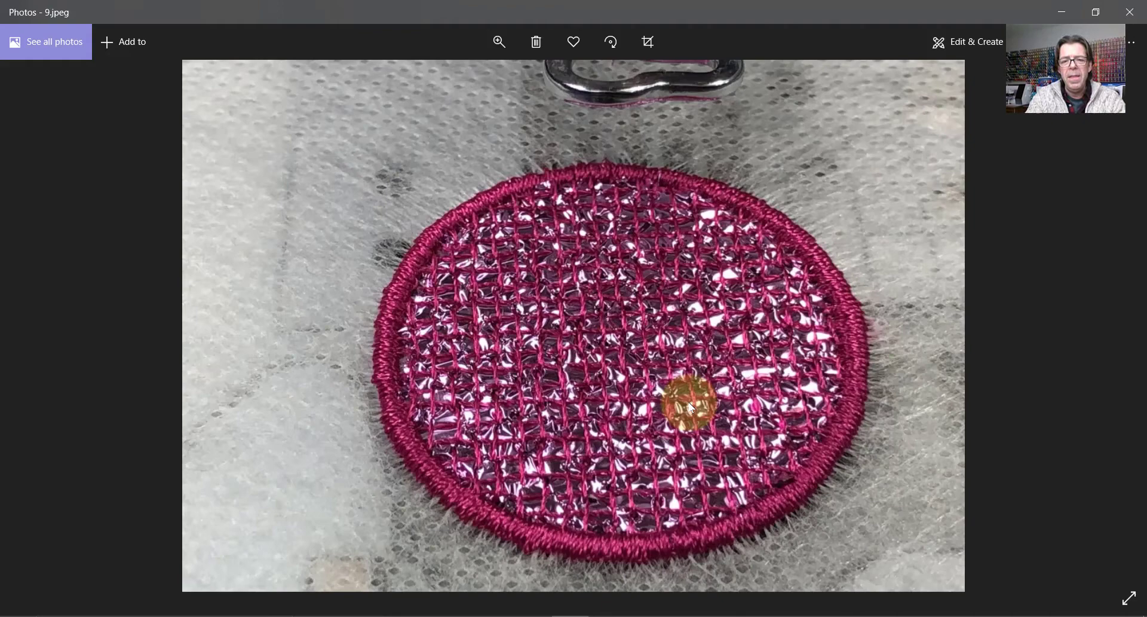
key("Right")
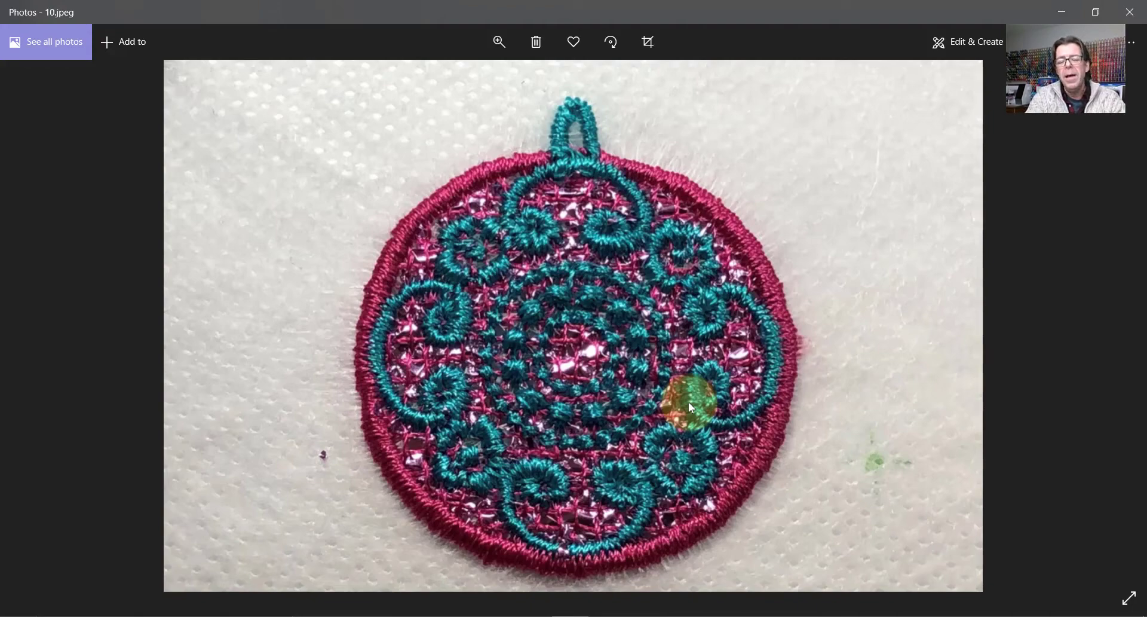
key("Right")
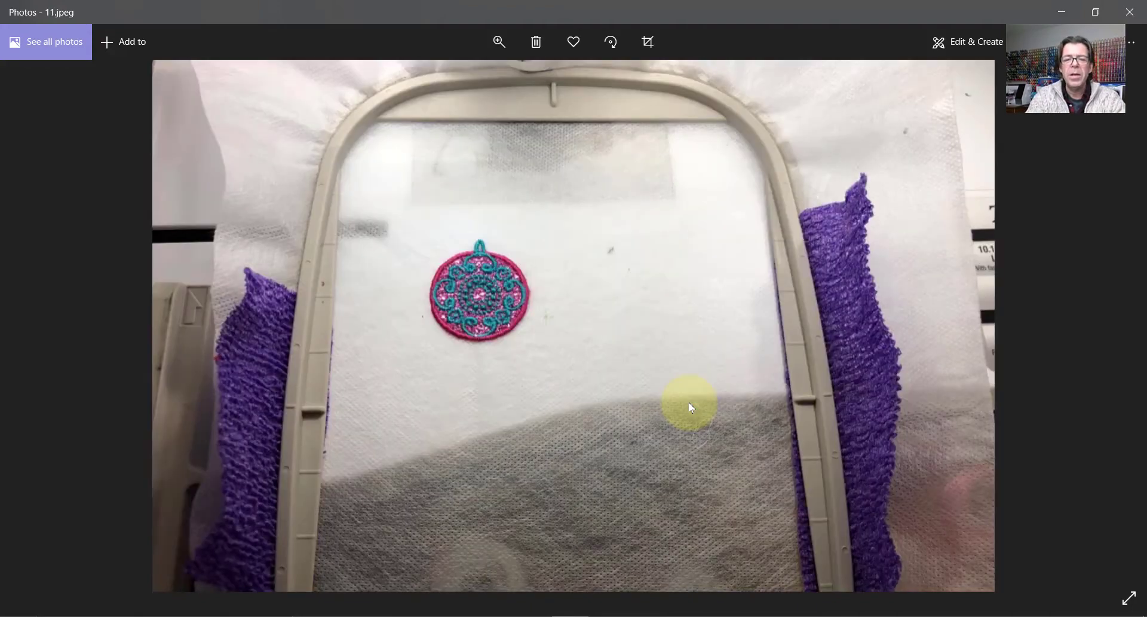
key("Right")
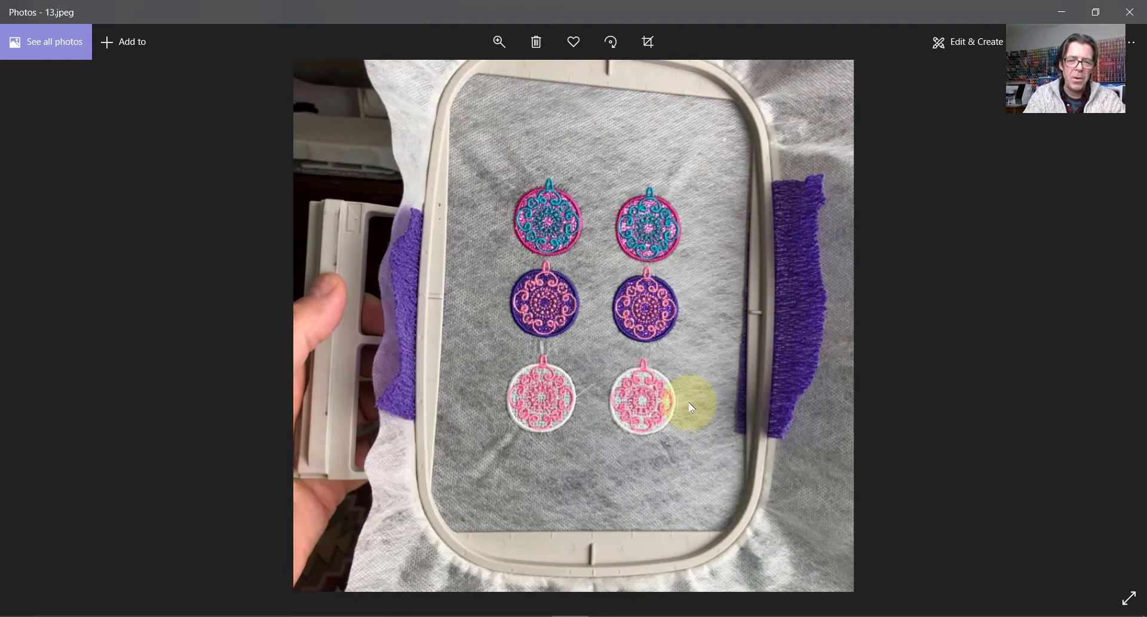
Step: Browse past the trimming, ornament and embellisher-kit photos to 26.jpeg, the Mother's Day card
key("Right")
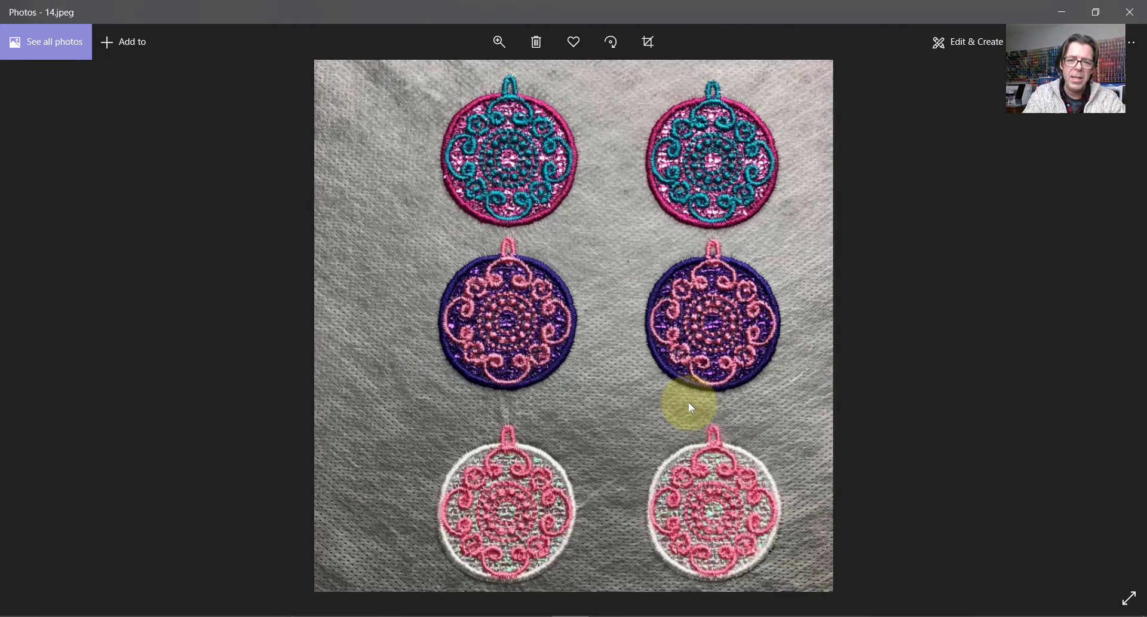
key("Right")
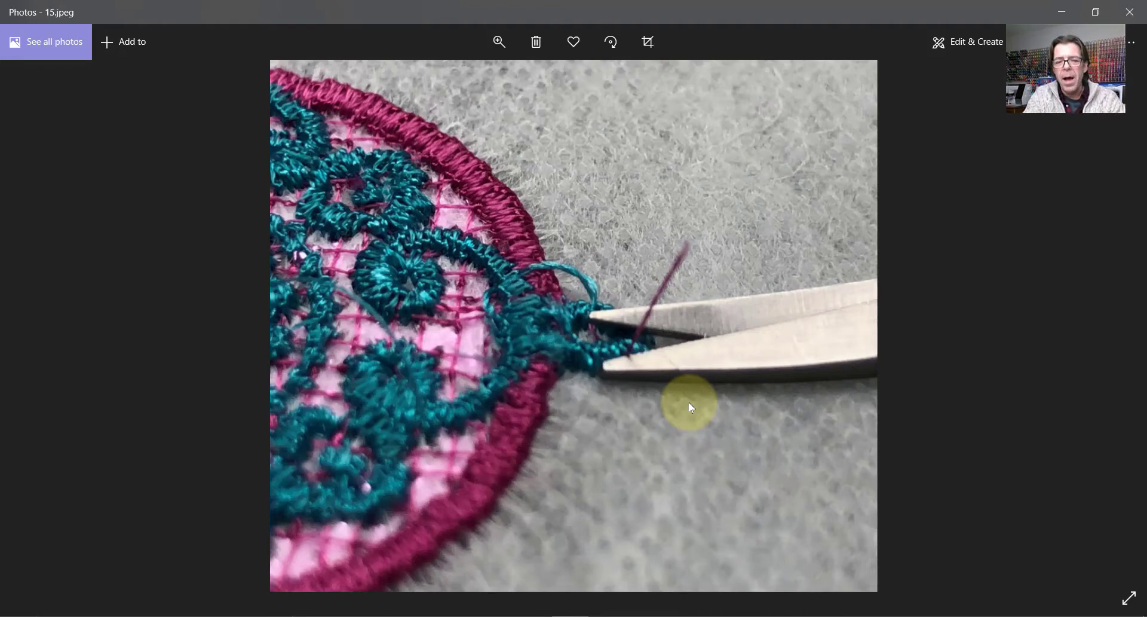
key("Right")
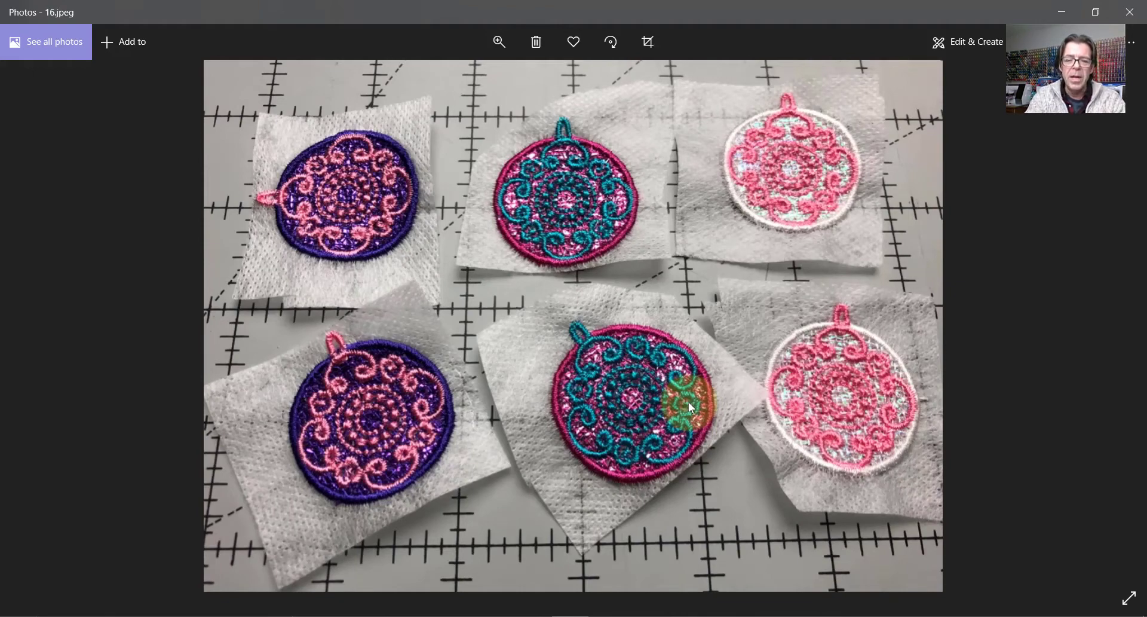
key("Right")
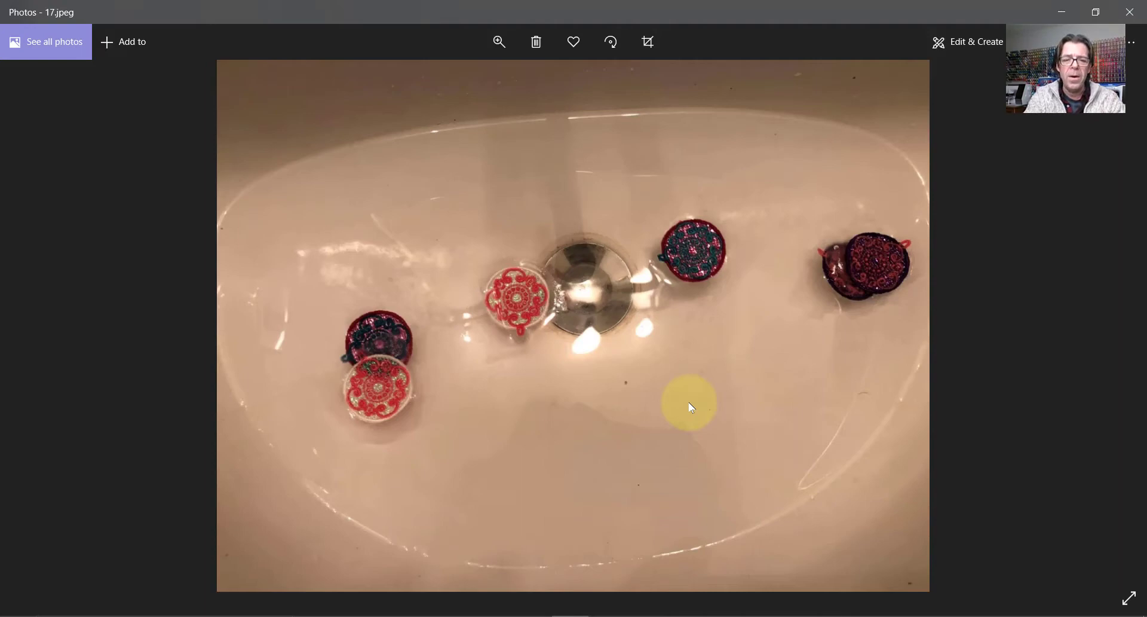
key("Right")
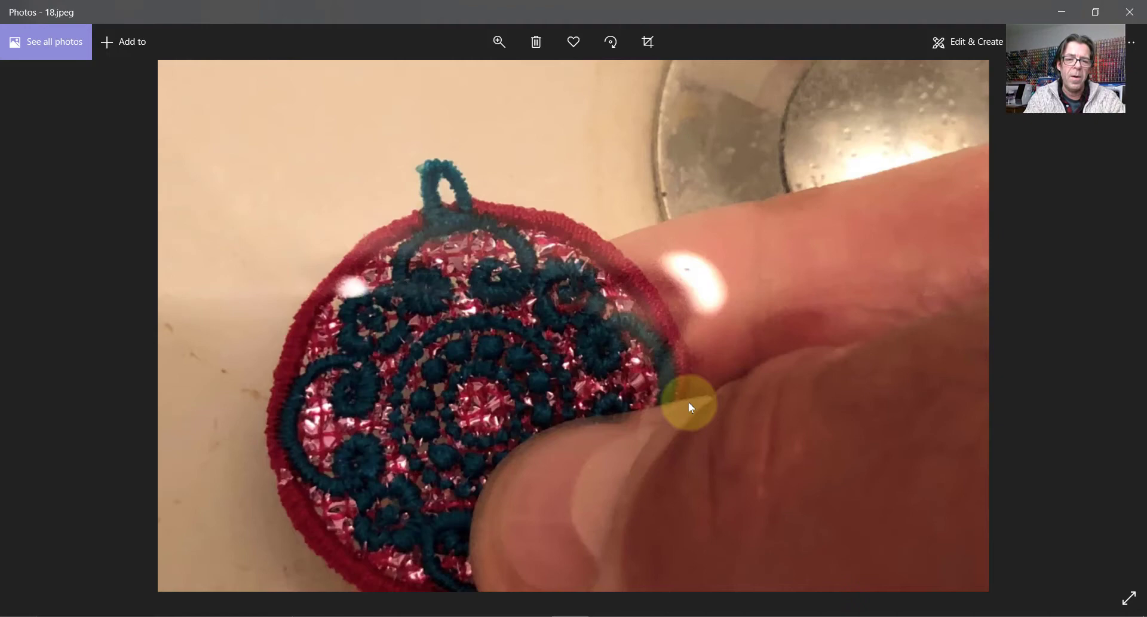
key("Right")
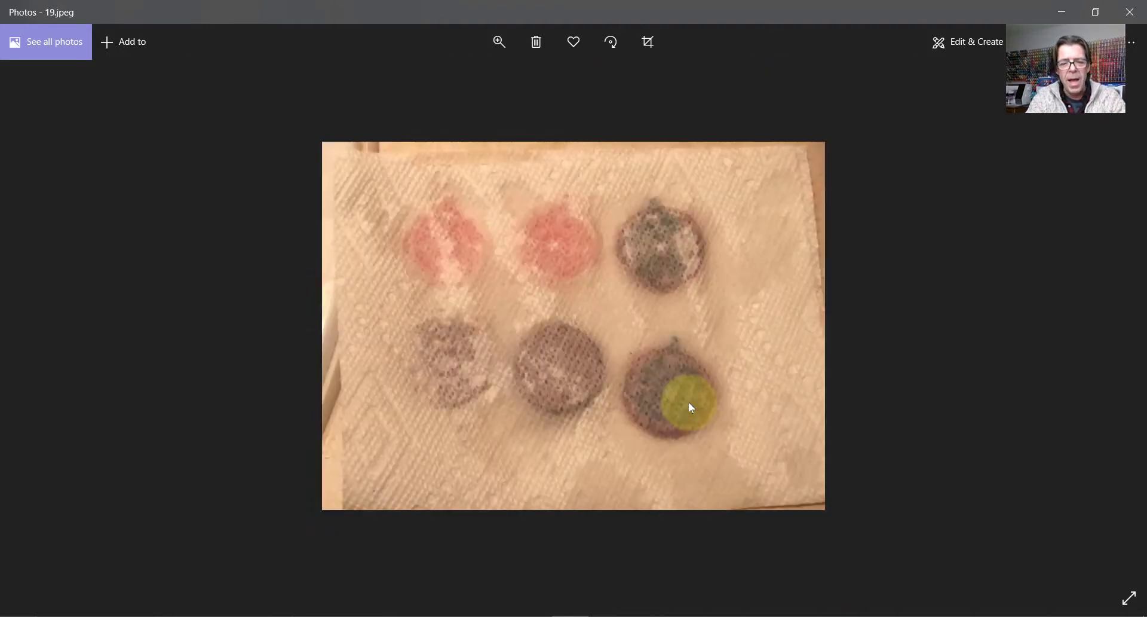
key("Right")
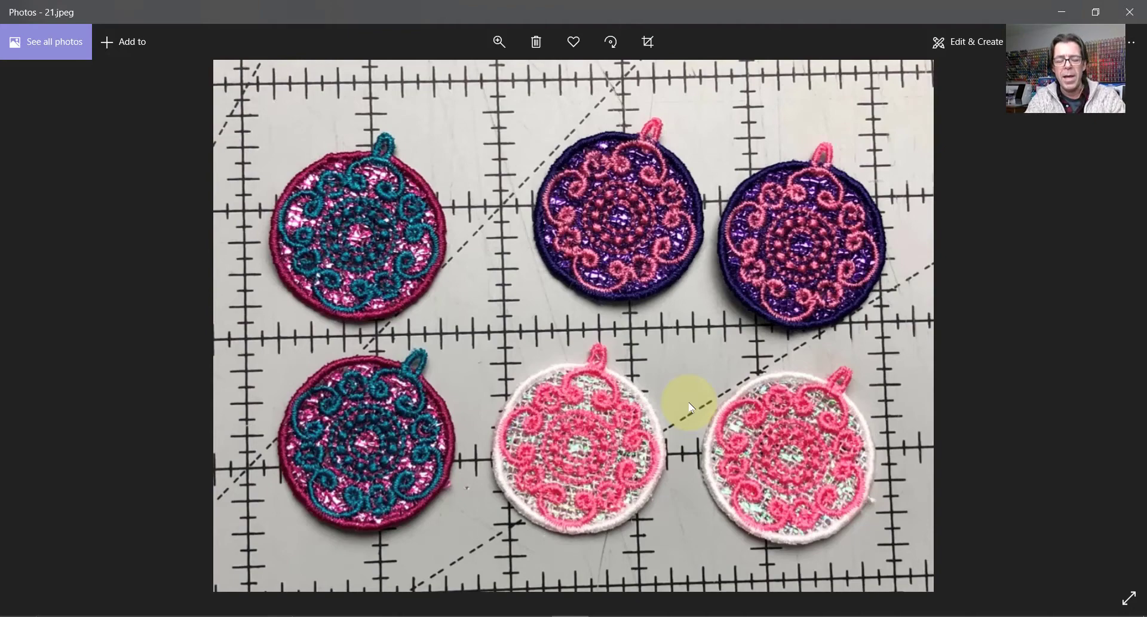
key("Right")
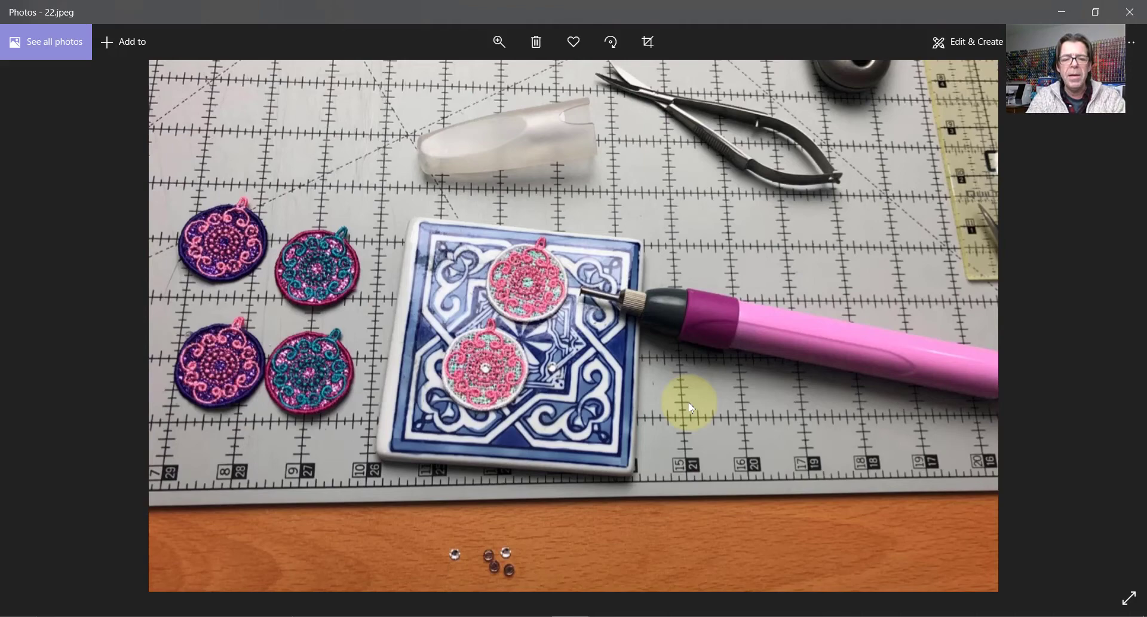
key("Right")
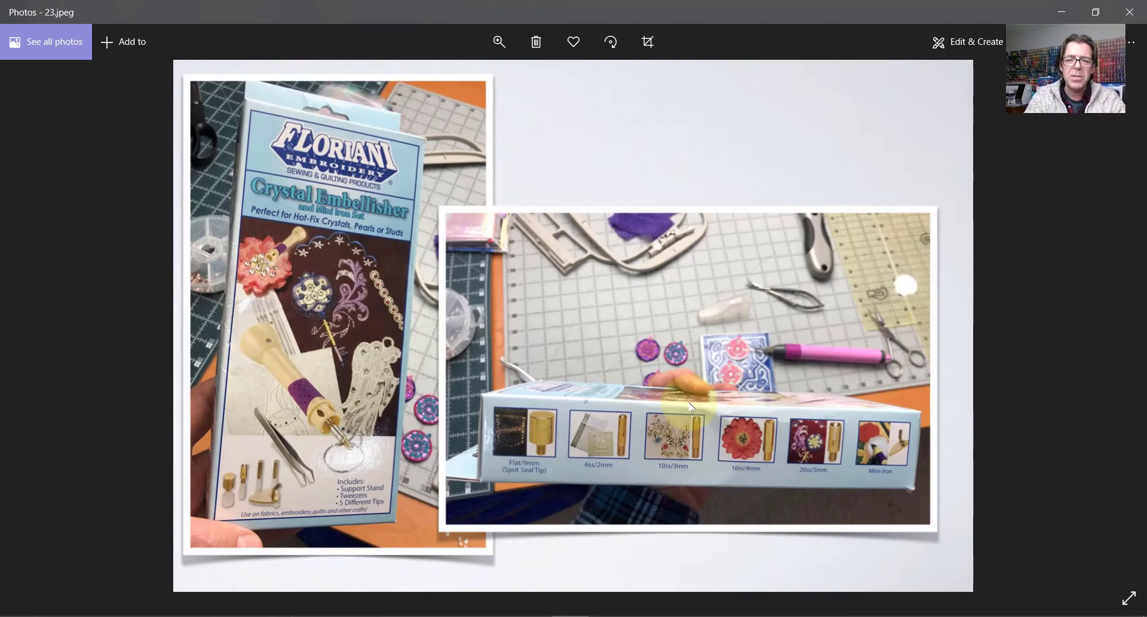
key("Right")
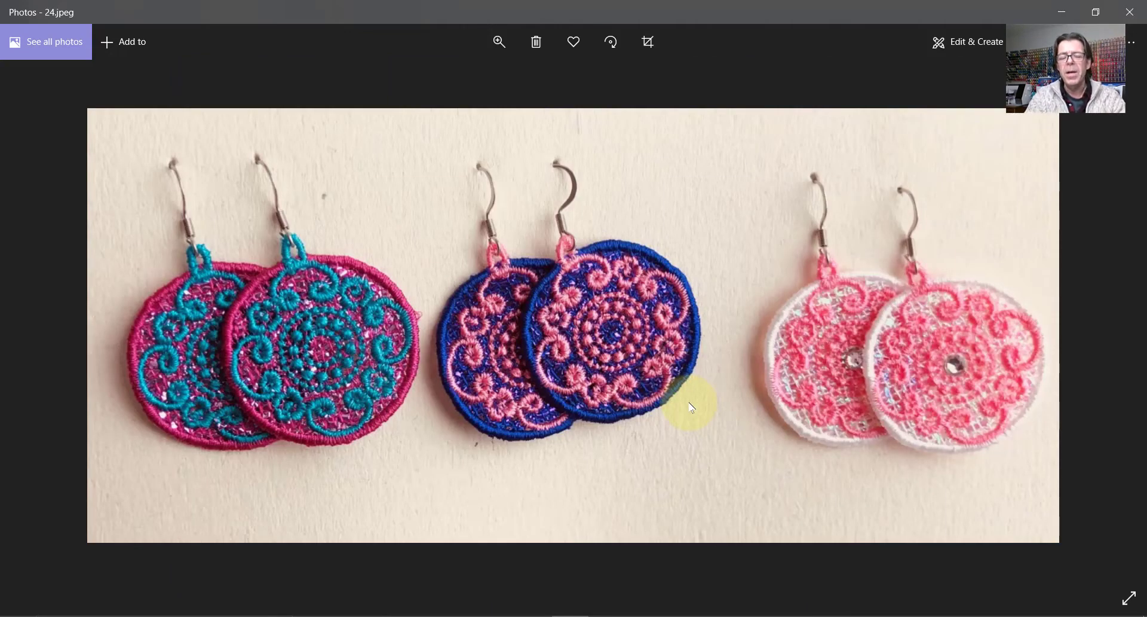
key("Right")
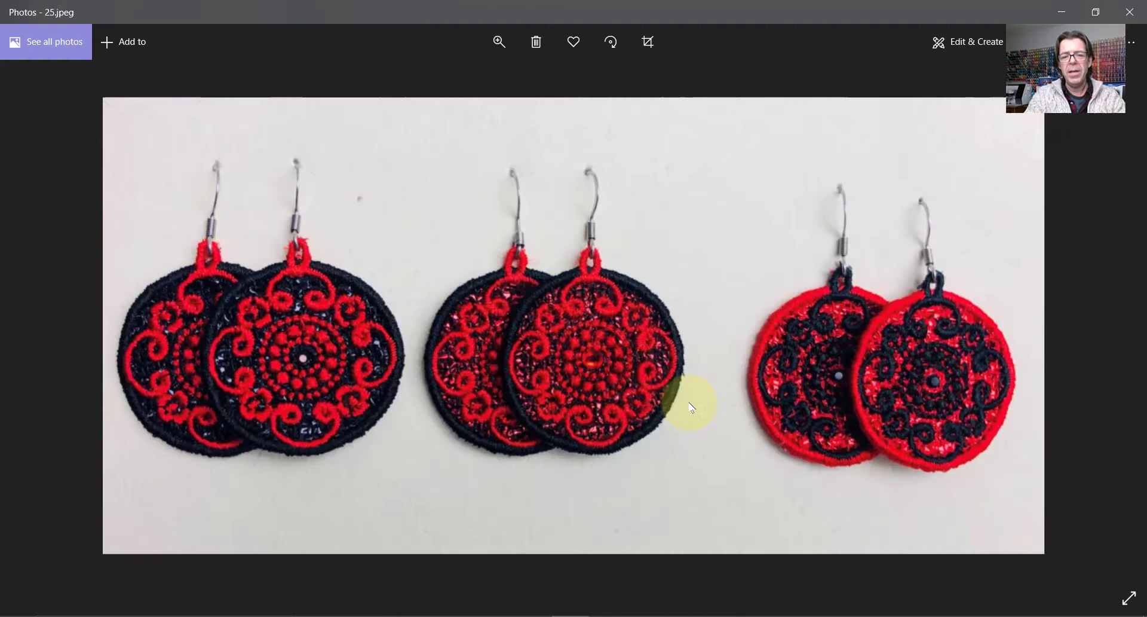
key("Right")
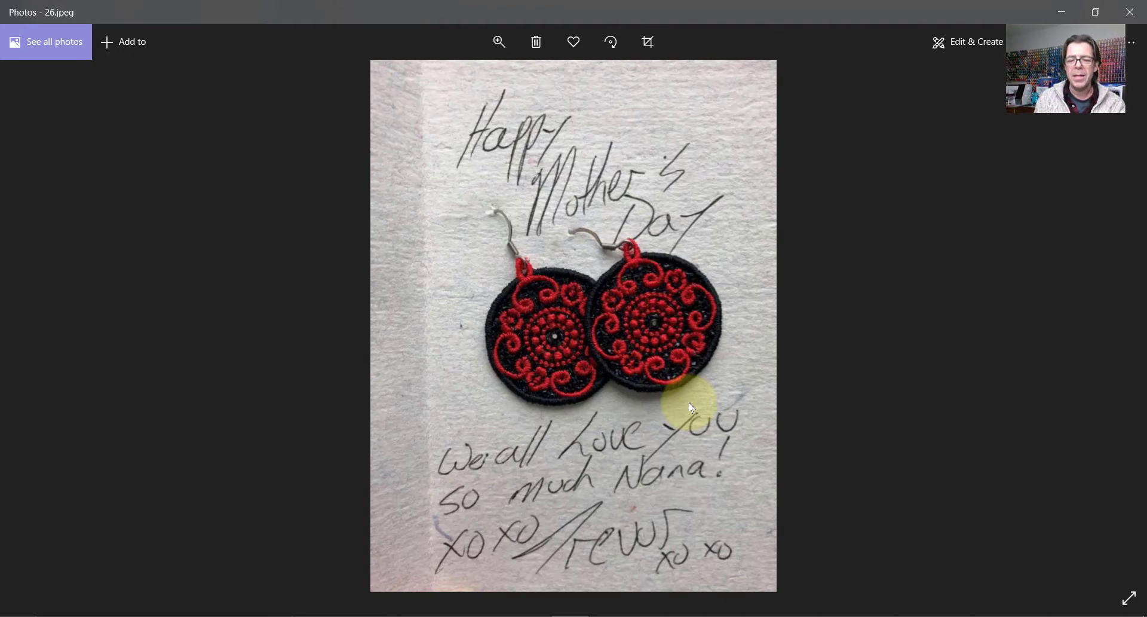
Step: Bring the 2up-earrings.pes window to the front from the FTCU taskbar thumbnails
mouse_move(607, 614)
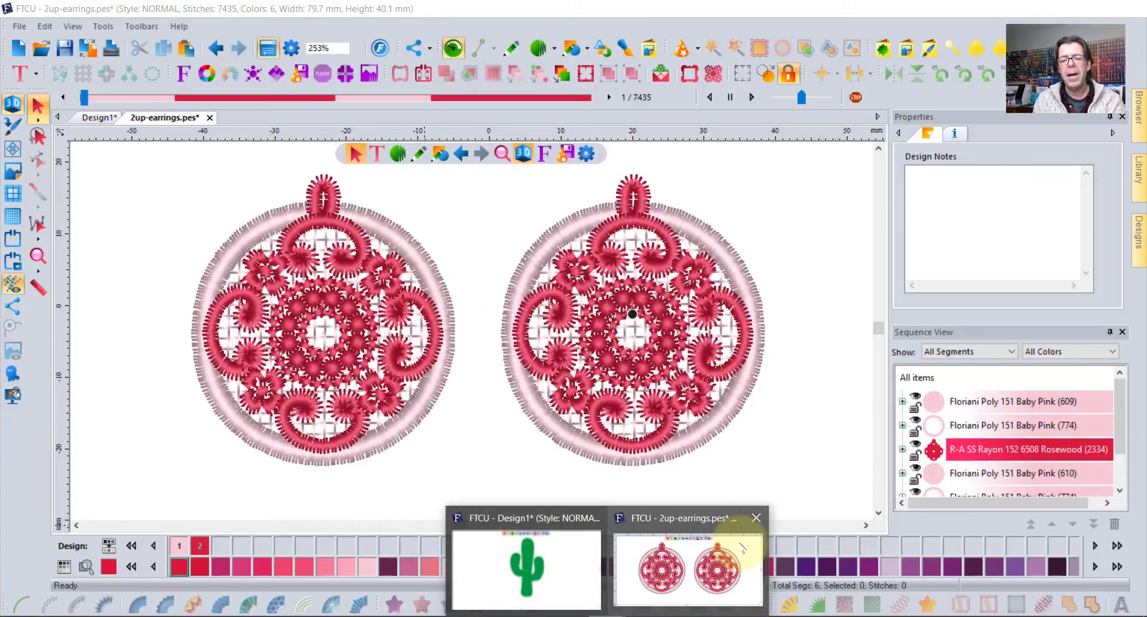
left_click(743, 547)
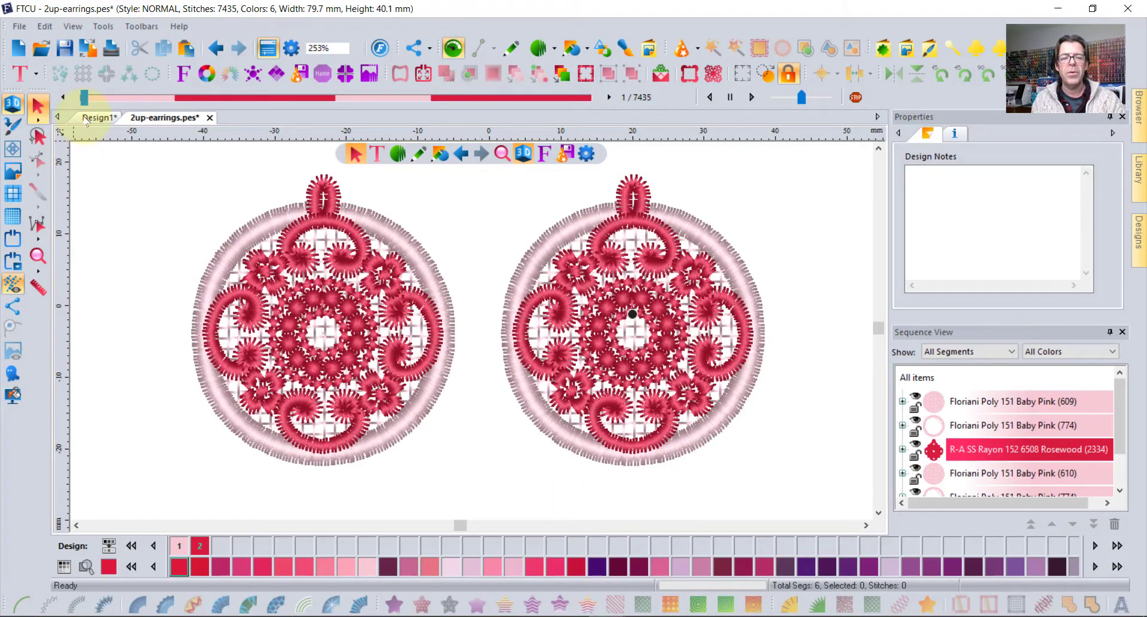
Step: Show the lace samples in the IPEVO camera view, then select the green cactus in Design1
left_click(670, 603)
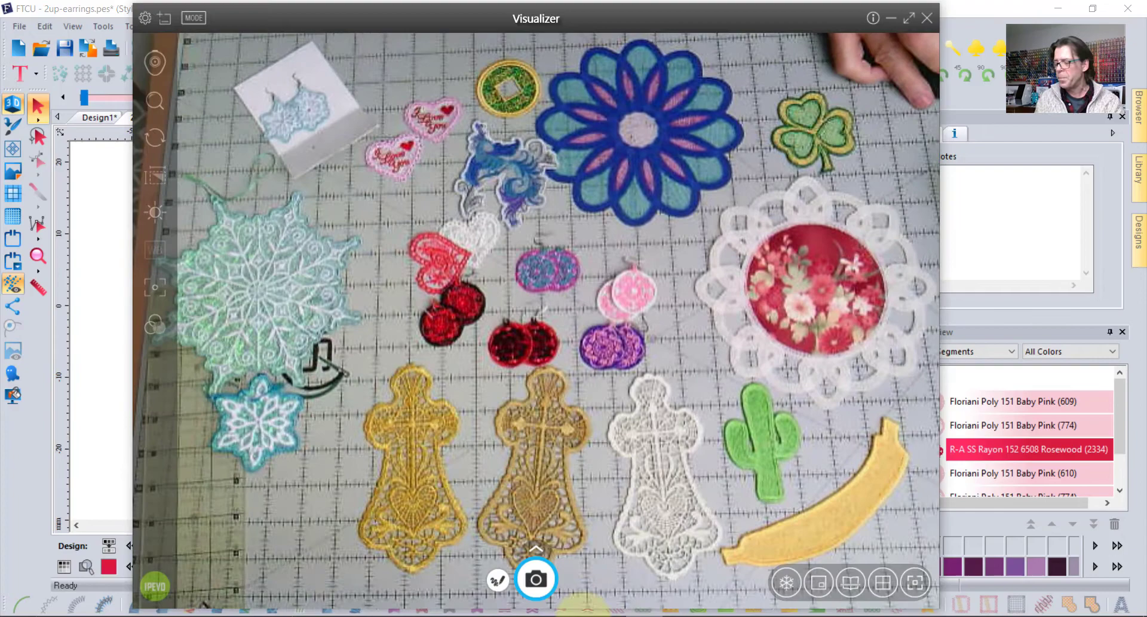
mouse_move(580, 607)
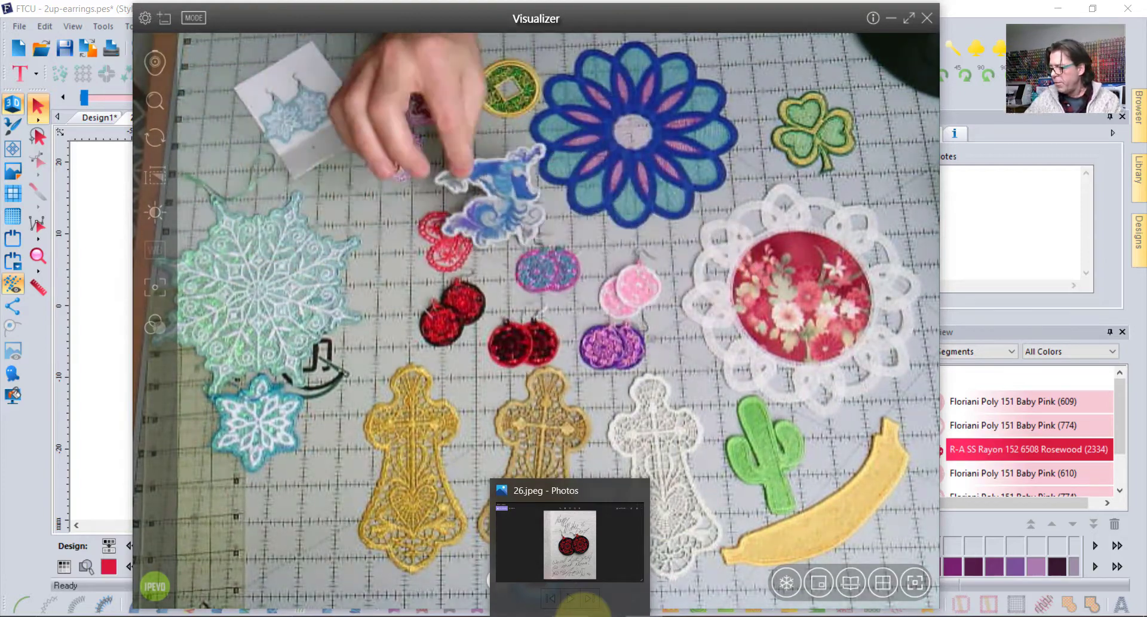
left_click(1070, 9)
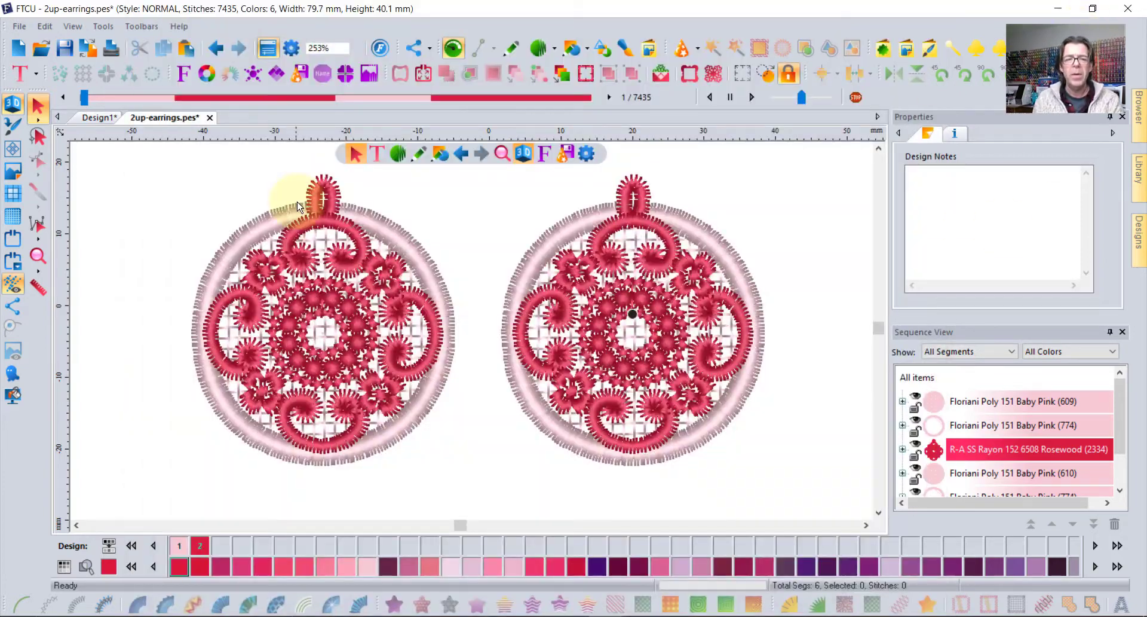
left_click(103, 119)
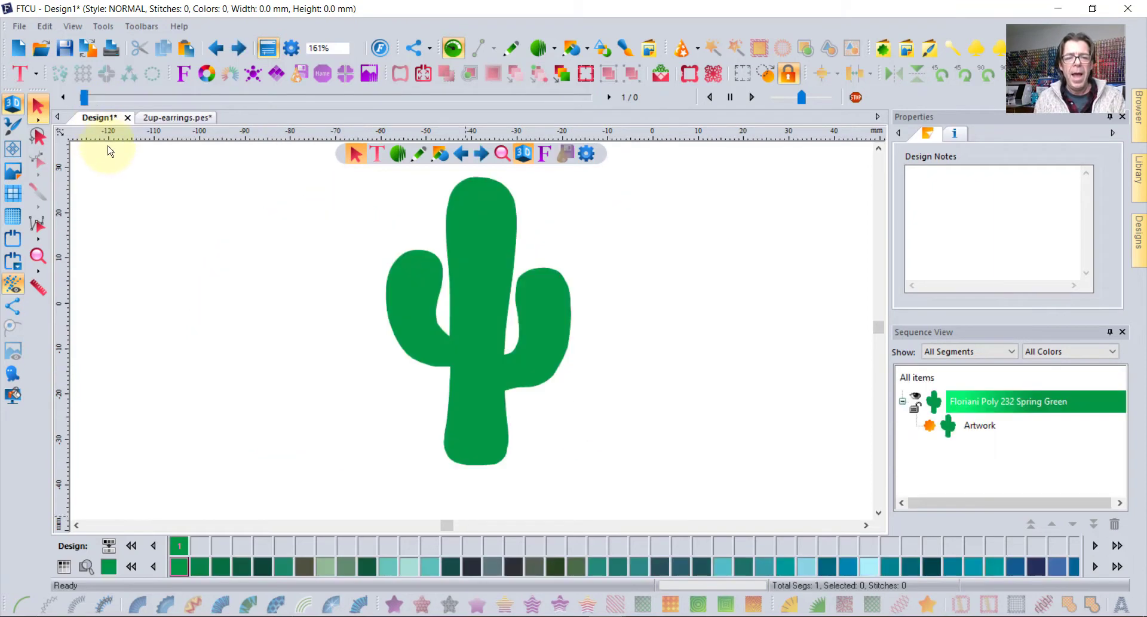
left_click(472, 257)
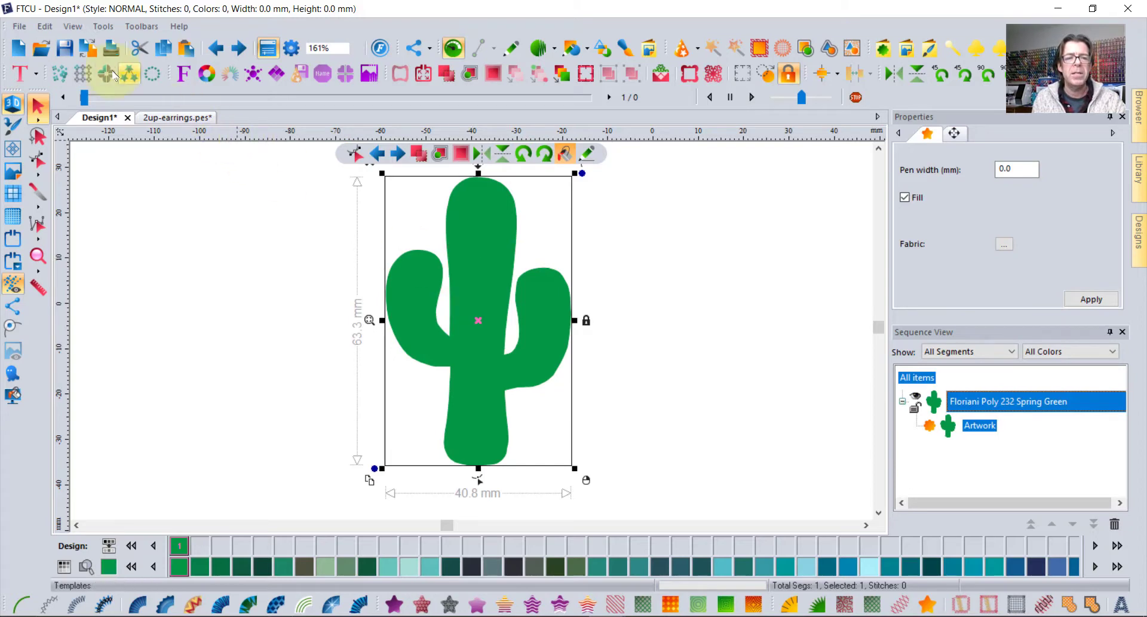
Step: Repeat the cactus 6 across and 1 down with 5 mm horizontal spacing
left_click(83, 73)
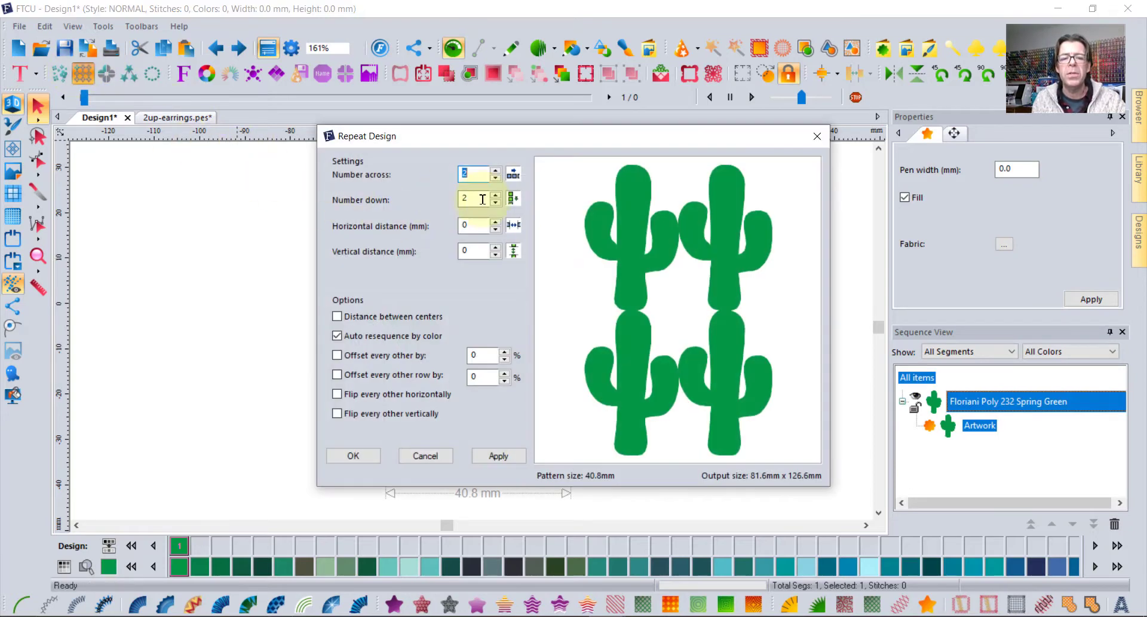
left_click(496, 195)
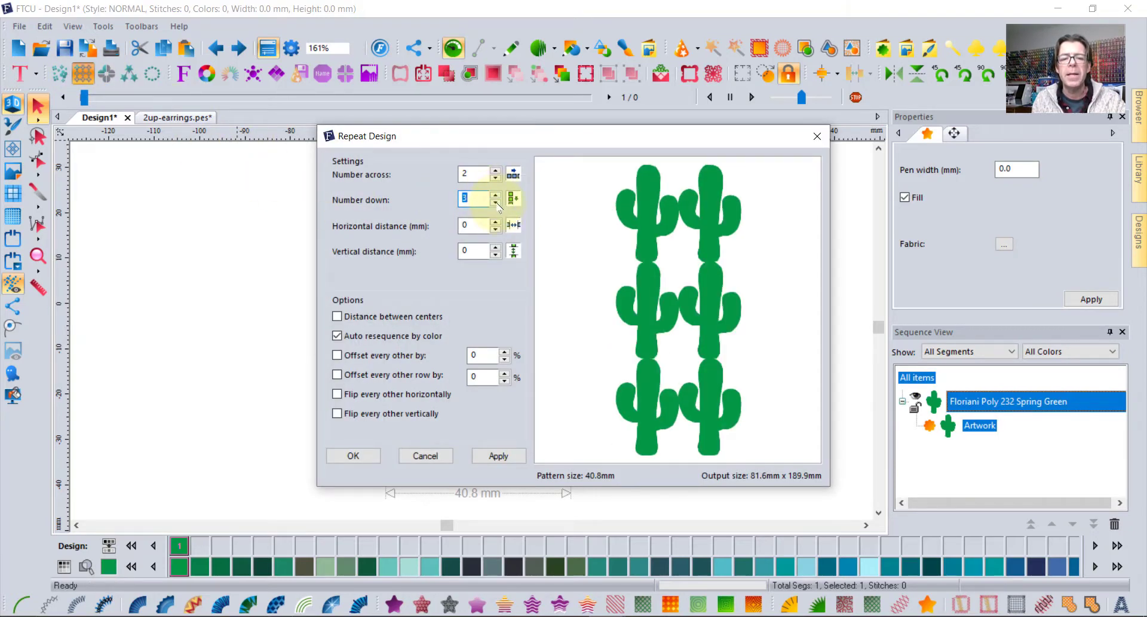
left_click(495, 202)
left_click(495, 202)
left_click(496, 170)
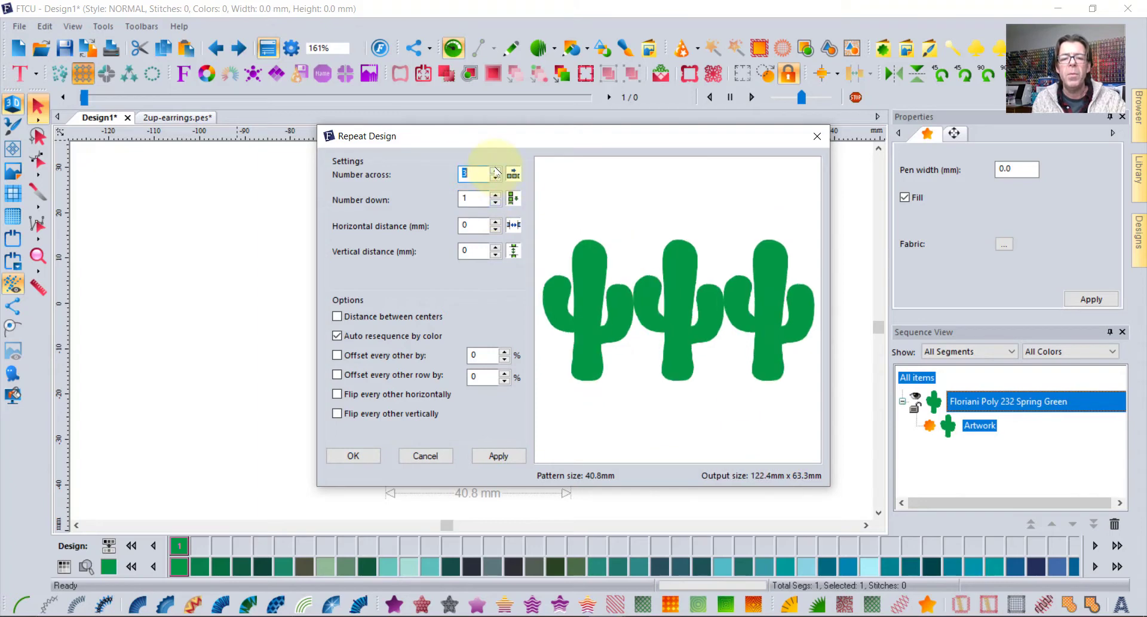
left_click(496, 171)
left_click(496, 170)
left_click(495, 170)
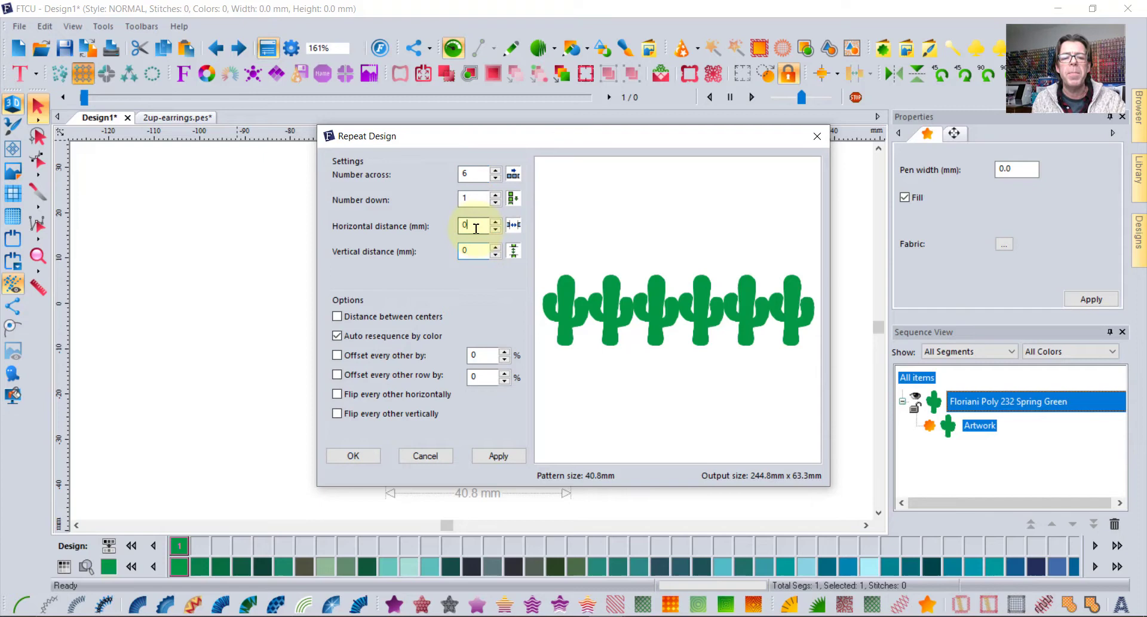
left_click(502, 453)
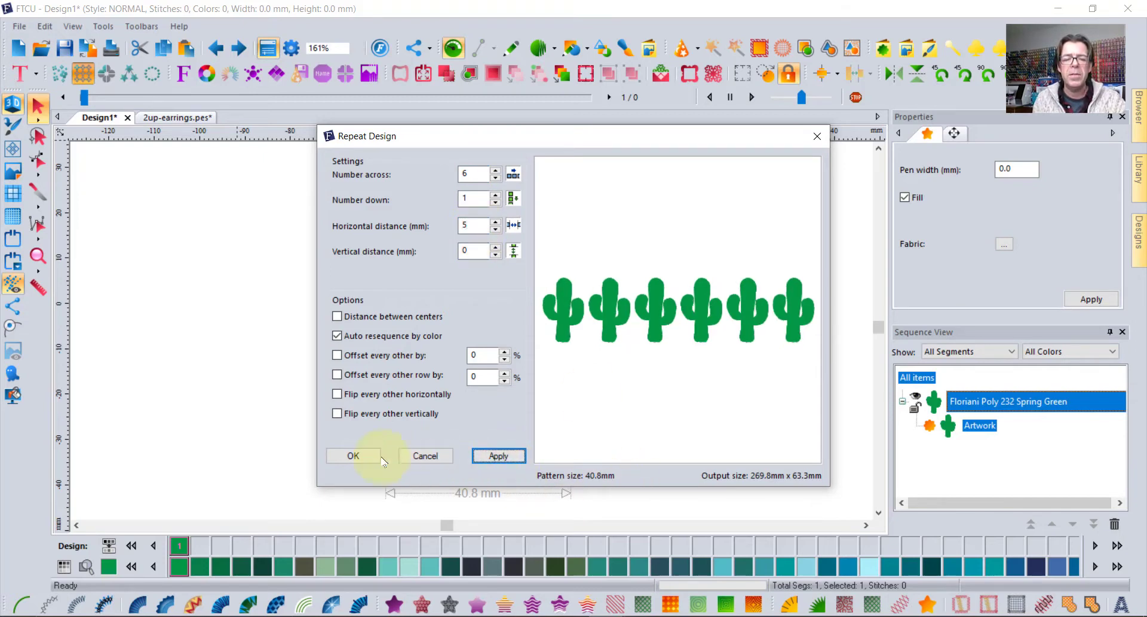
left_click(346, 457)
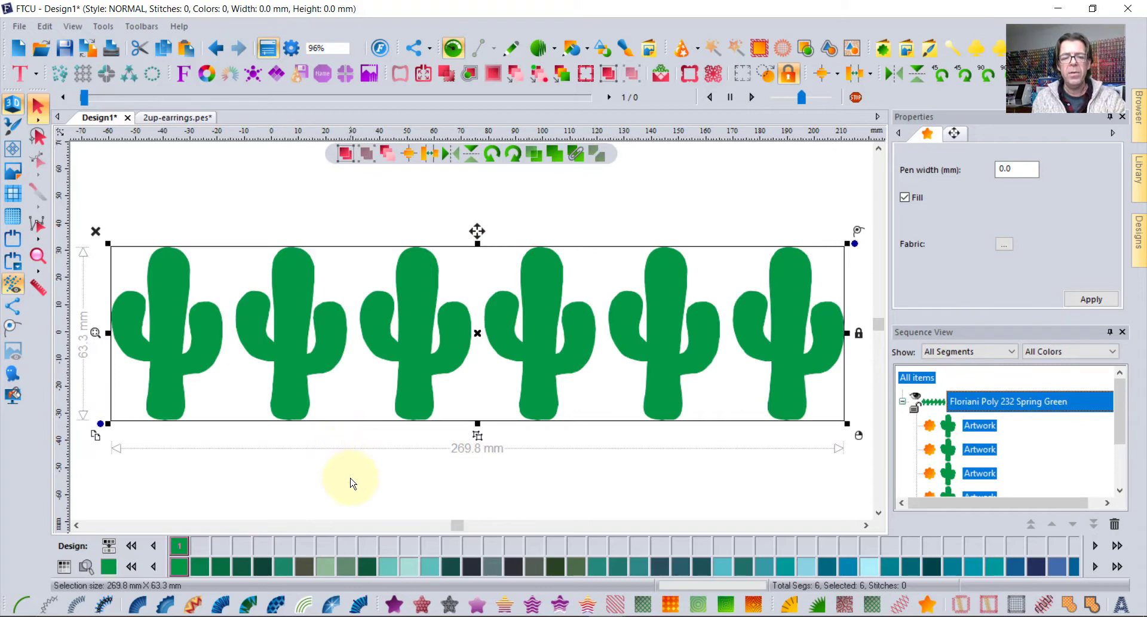
Step: Convert the first cactus to auto lace and set it to Single Lace Color
left_click(351, 475)
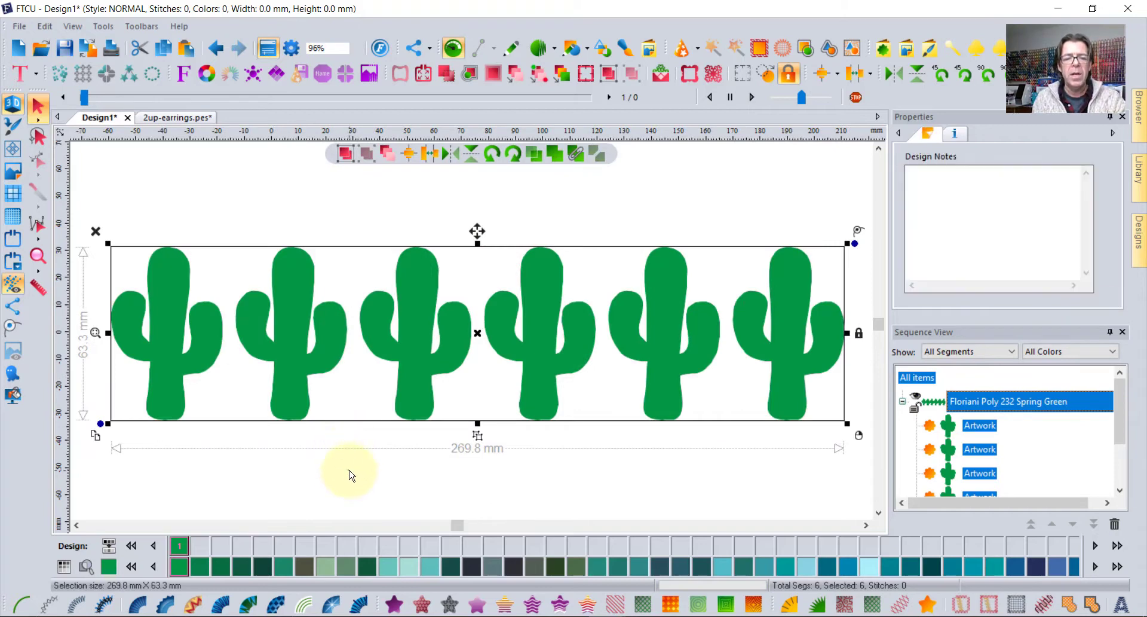
left_click(184, 278)
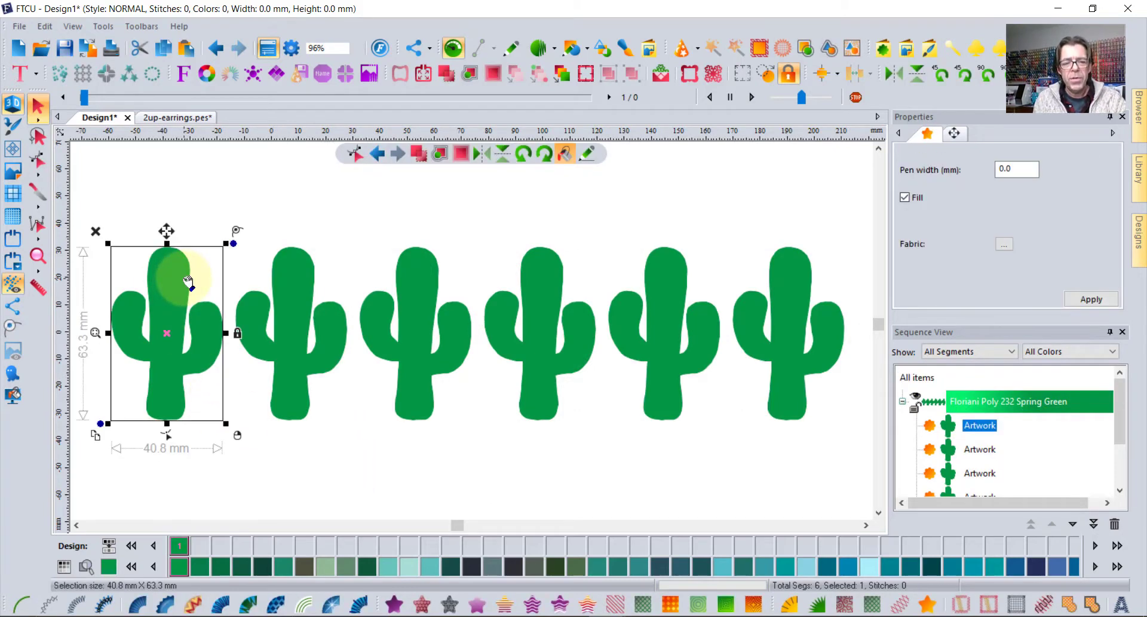
left_click(1014, 609)
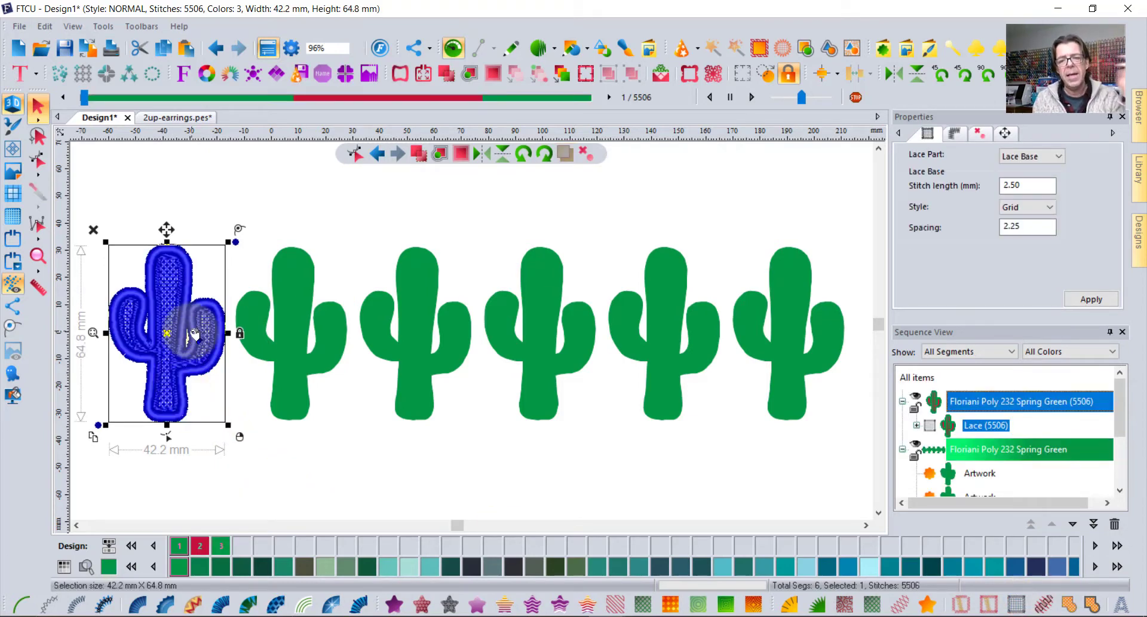
left_click(232, 196)
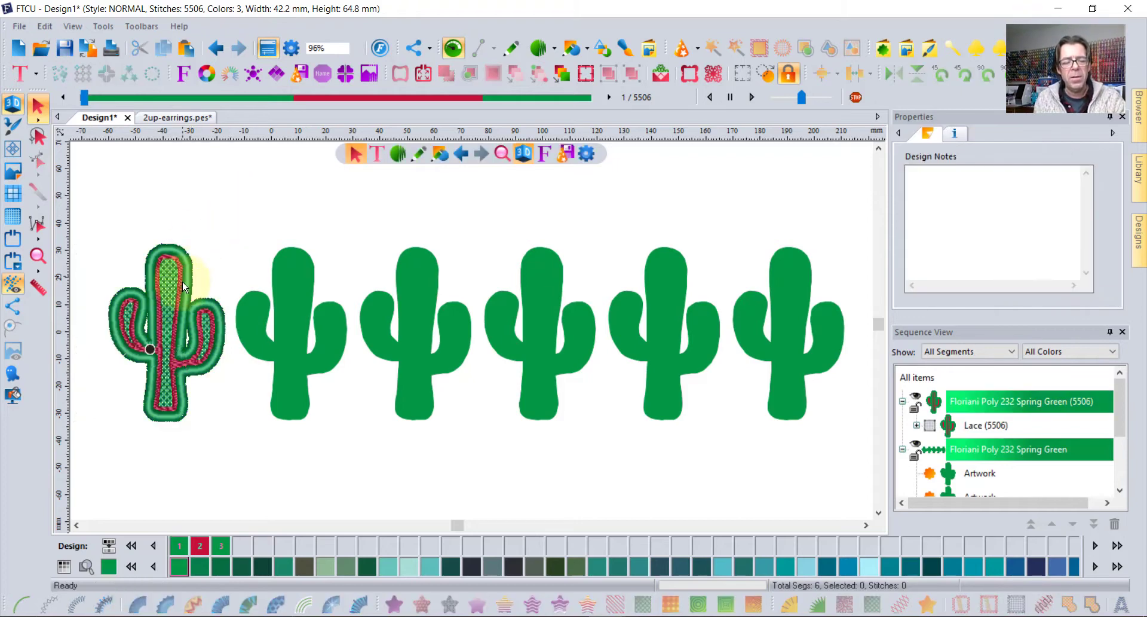
left_click(172, 285)
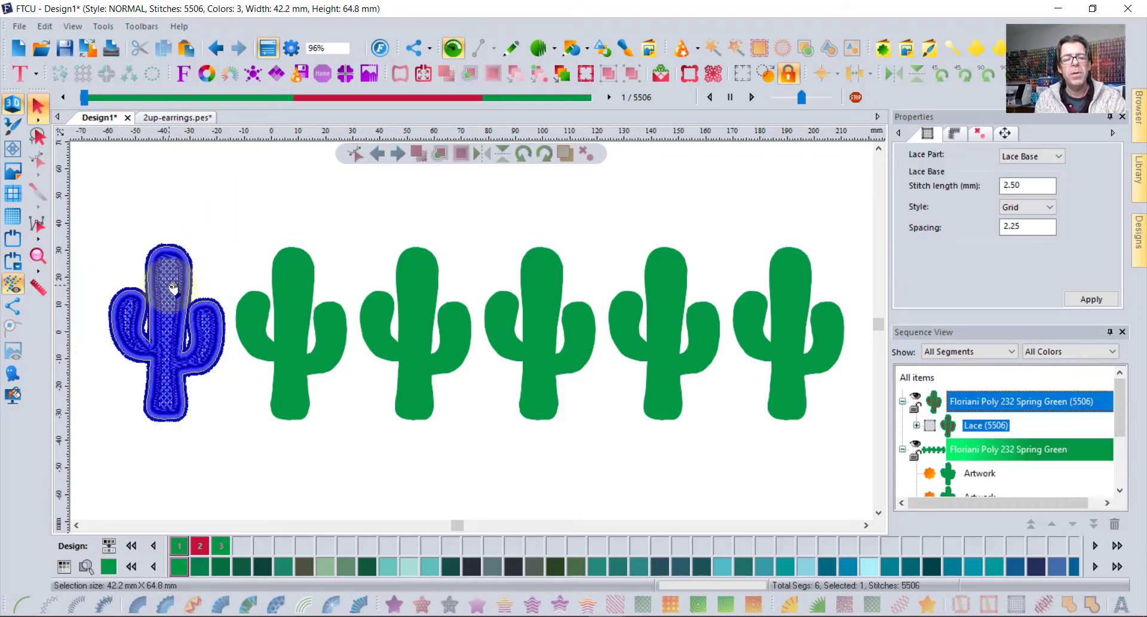
right_click(172, 285)
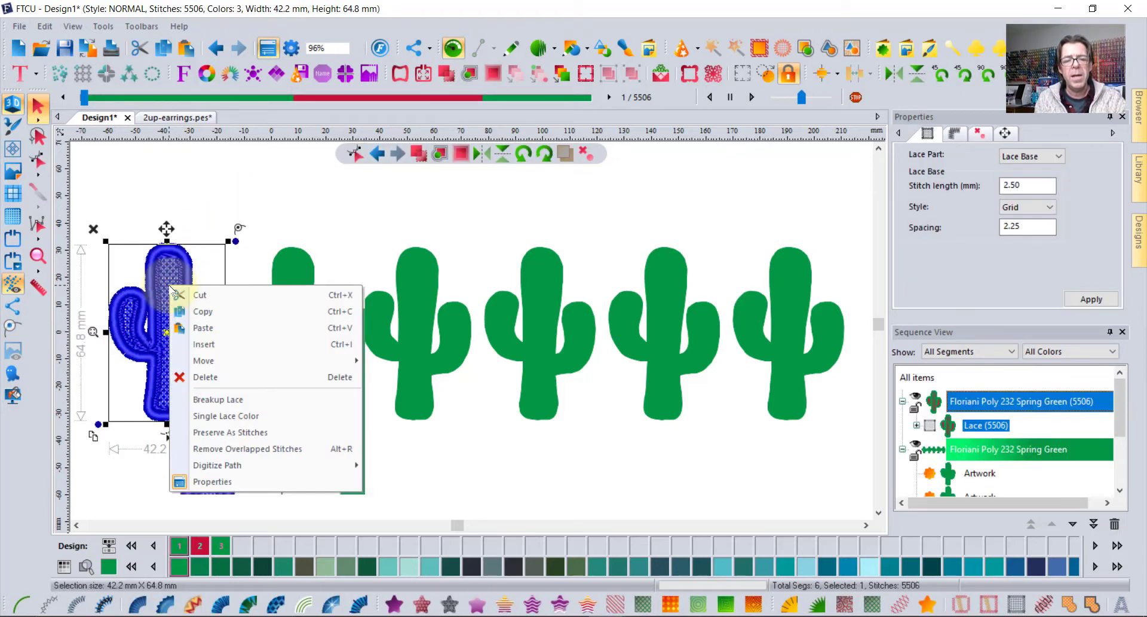
left_click(260, 414)
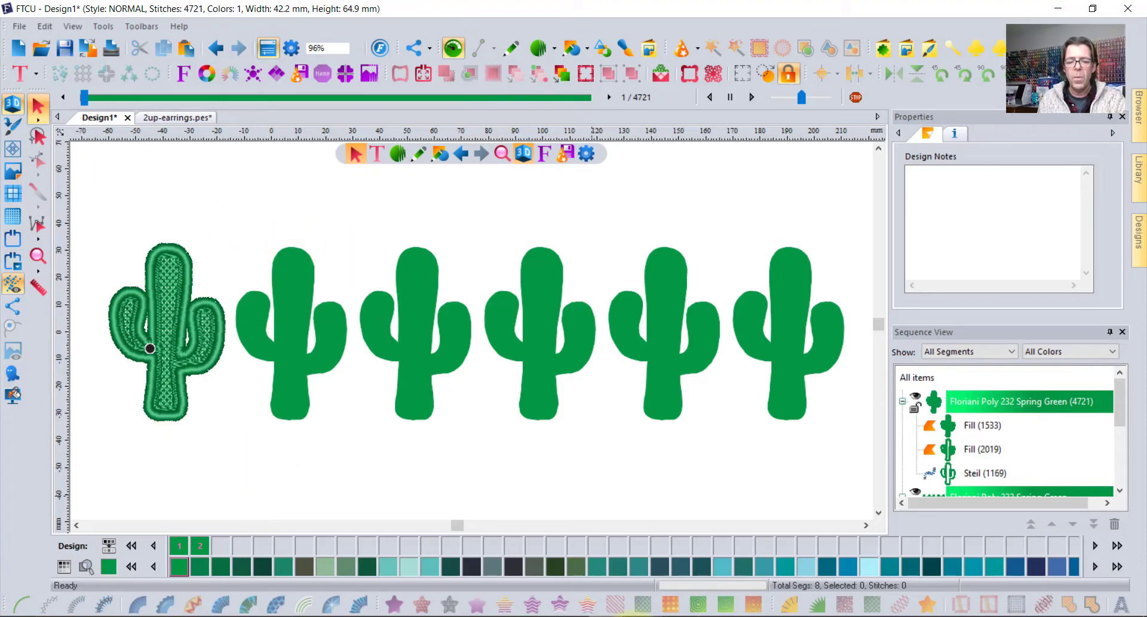
left_click(643, 607)
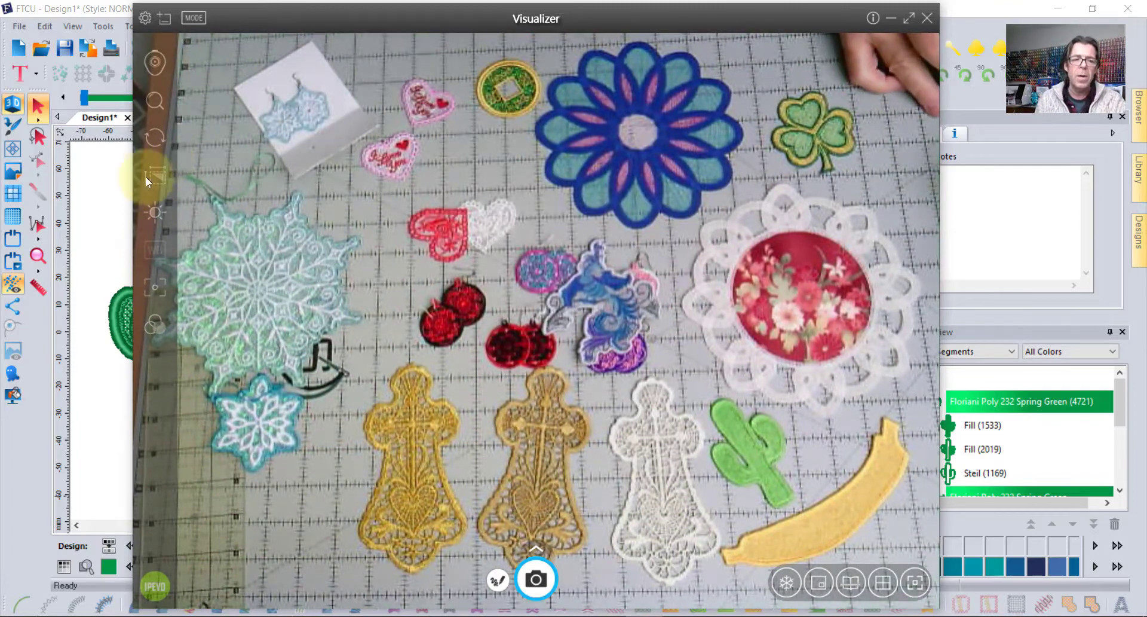
left_click(92, 170)
left_click(297, 291)
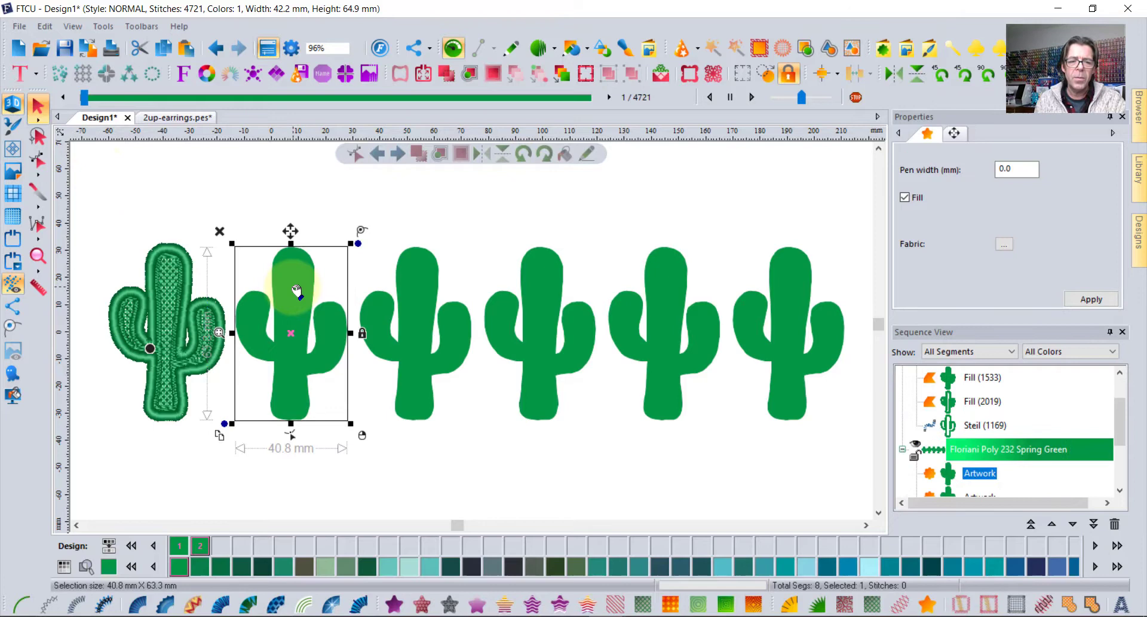
Step: Convert the second cactus to a standard fill
left_click(395, 606)
left_click(282, 350)
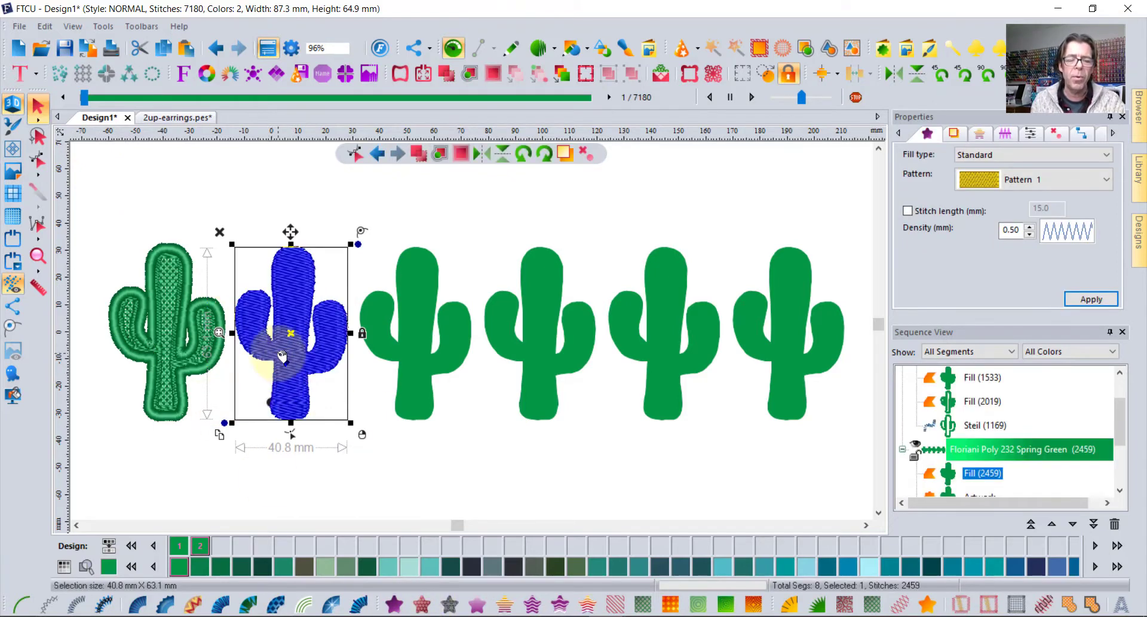
right_click(274, 375)
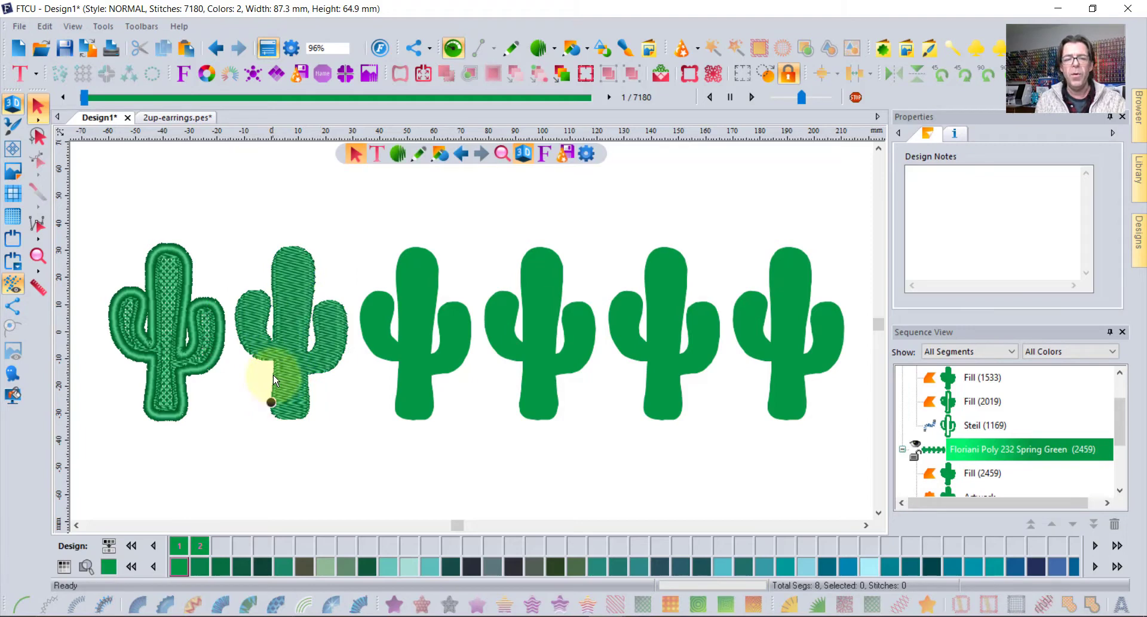
Step: Add an auto lace background with a 5.08 mm outline border around the second cactus
left_click(293, 280)
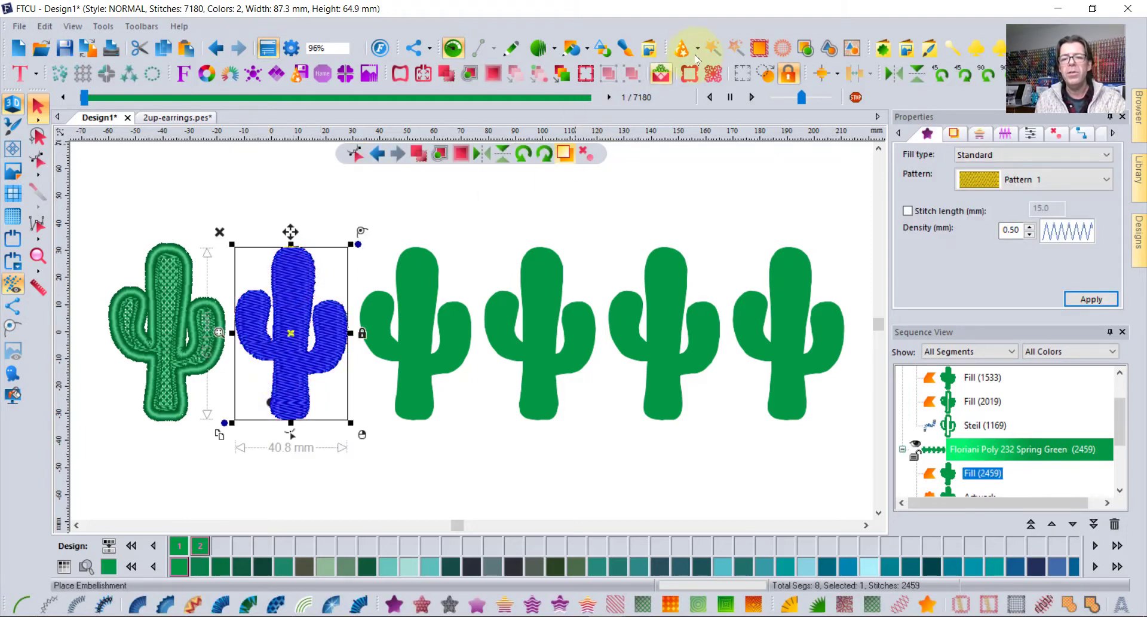
left_click(783, 49)
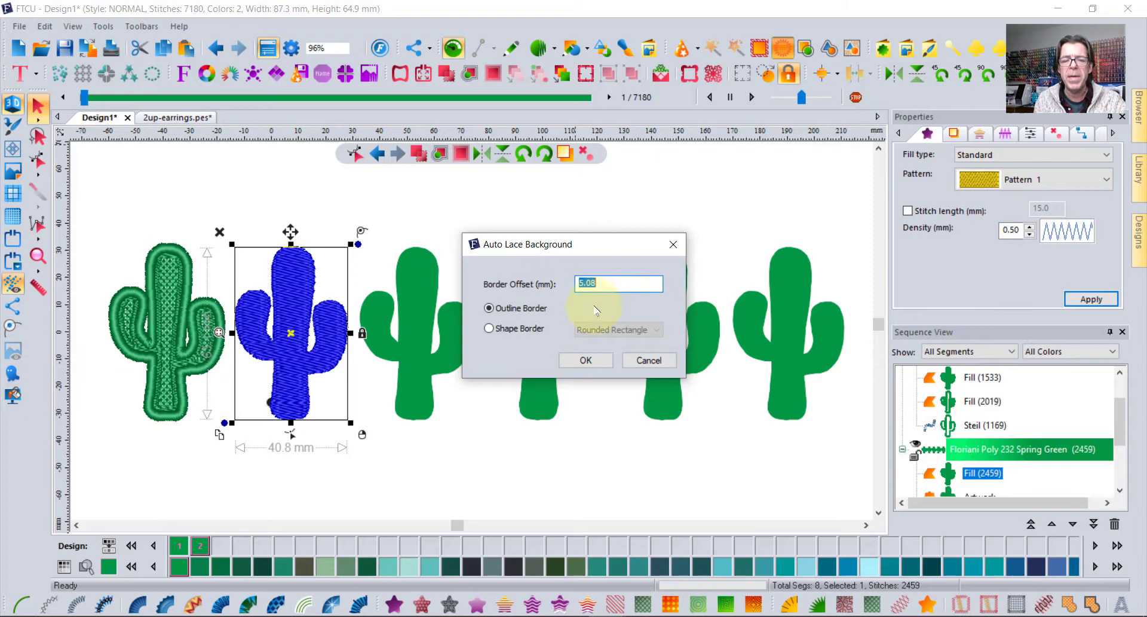
left_click(586, 360)
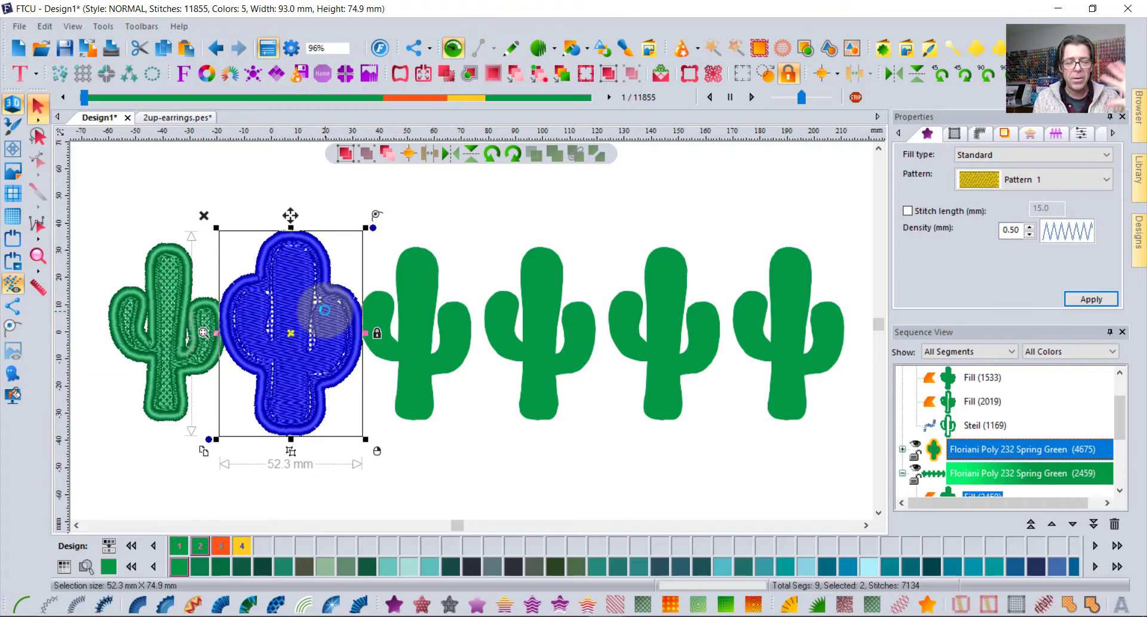
left_click(406, 217)
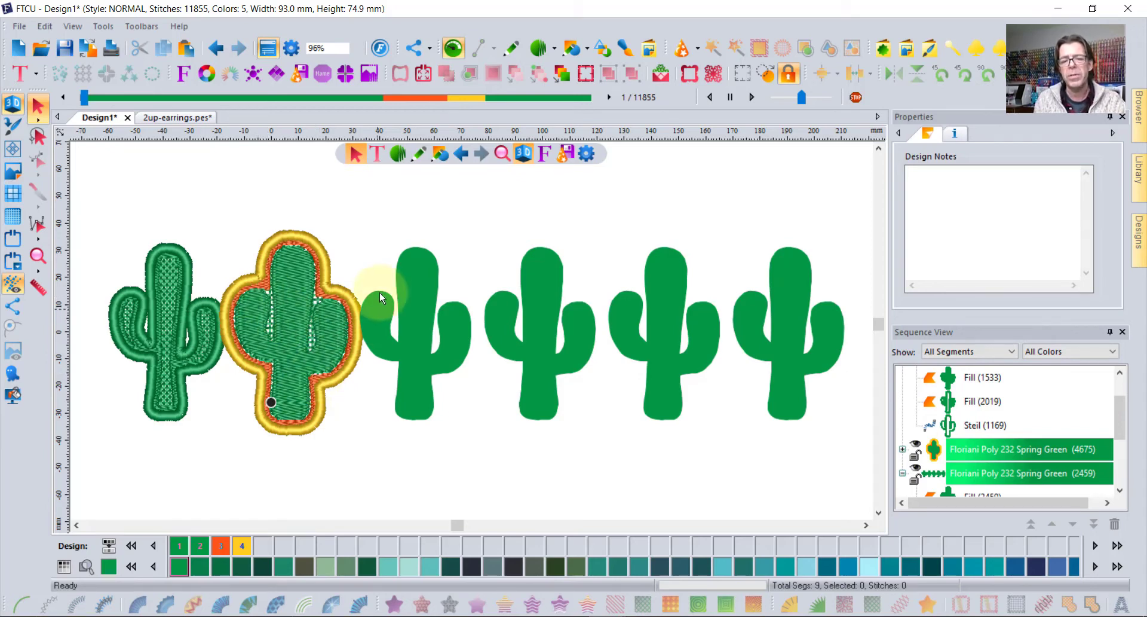
Step: Turn the third cactus into a 5 mm mesh steil outline, checking it in flat and 3D views
left_click(434, 267)
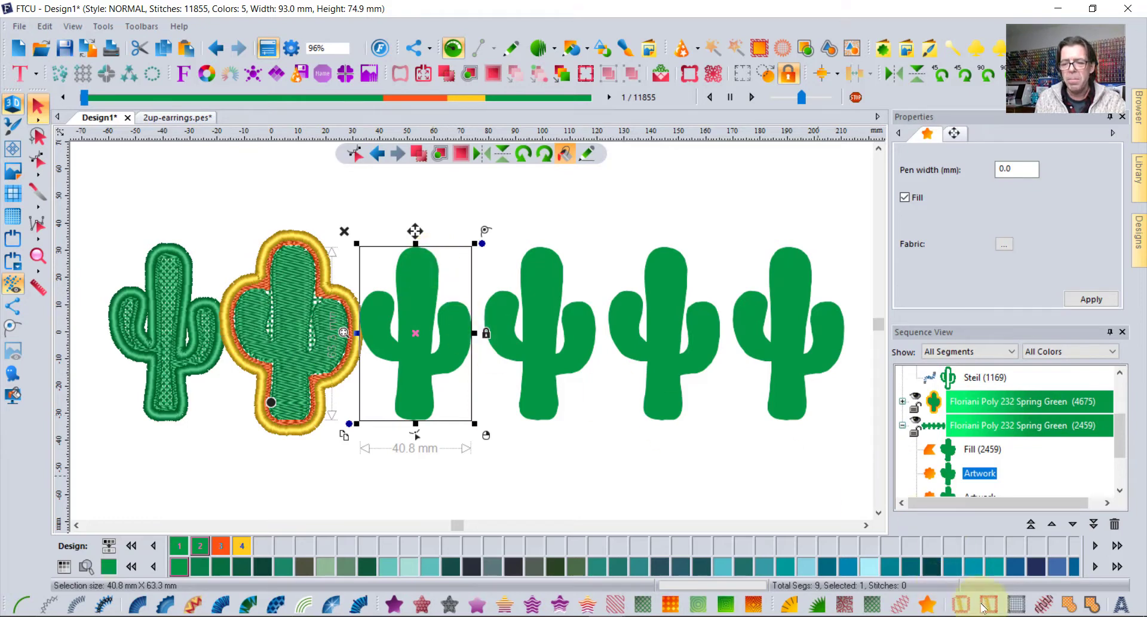
left_click(1043, 610)
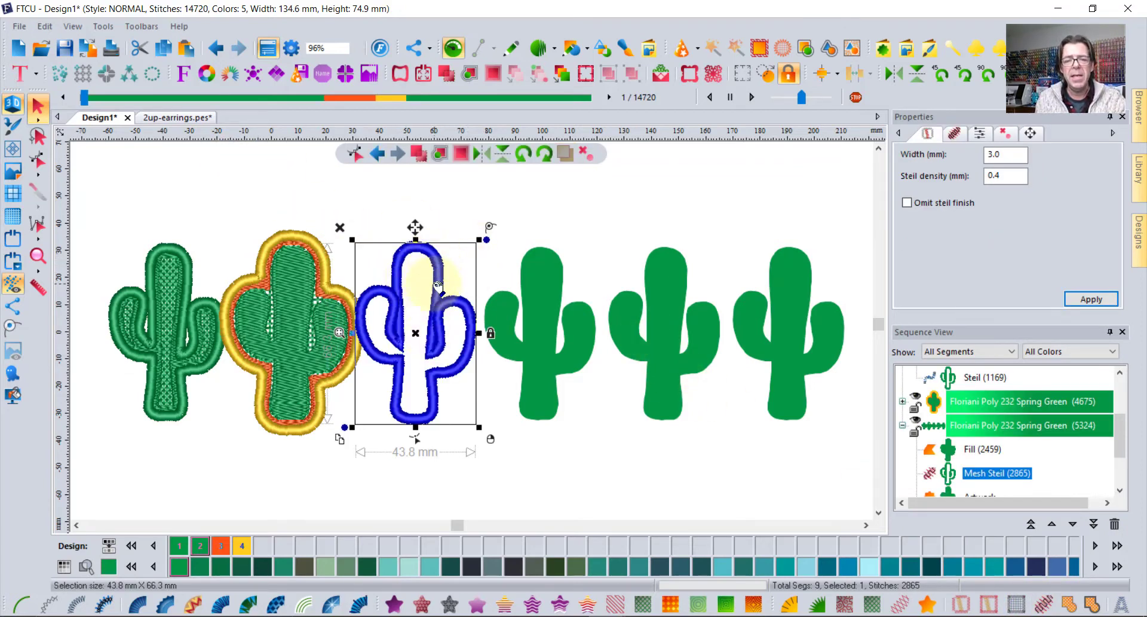
scroll(438, 286, "up", 2)
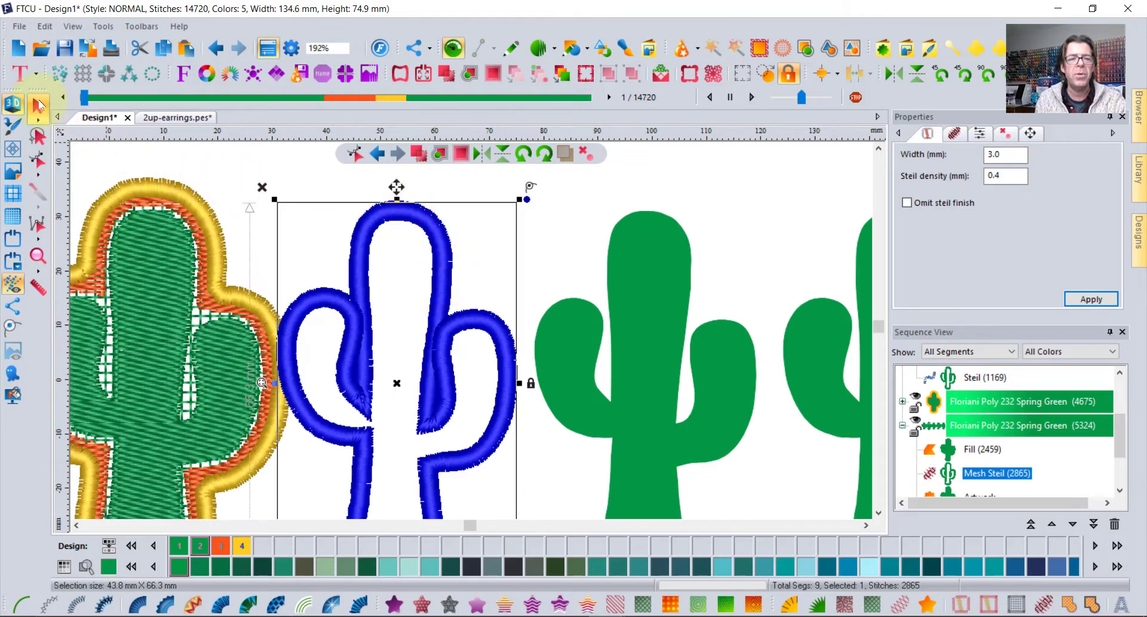
left_click(8, 105)
scroll(451, 257, "up", 2)
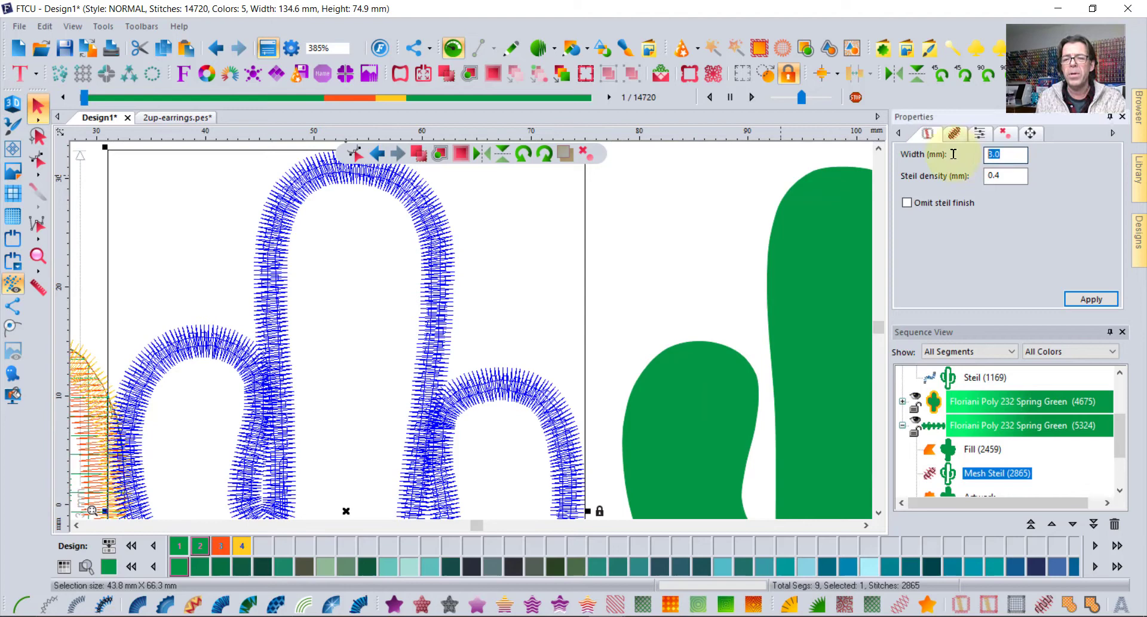
key("Return")
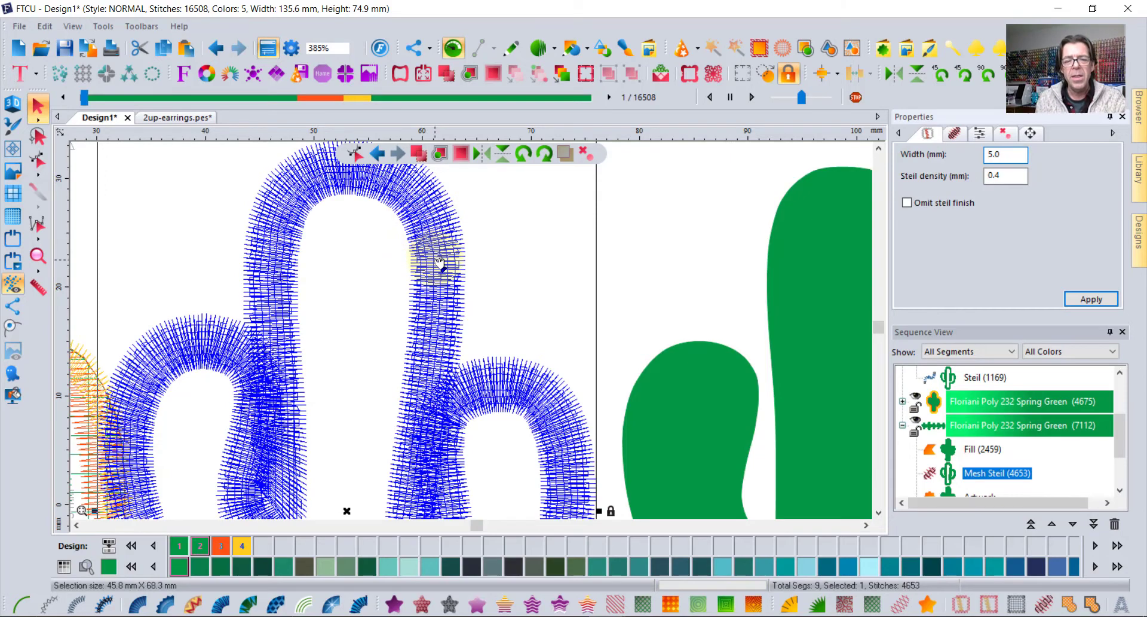
scroll(433, 281, "down", 2)
left_click(317, 185)
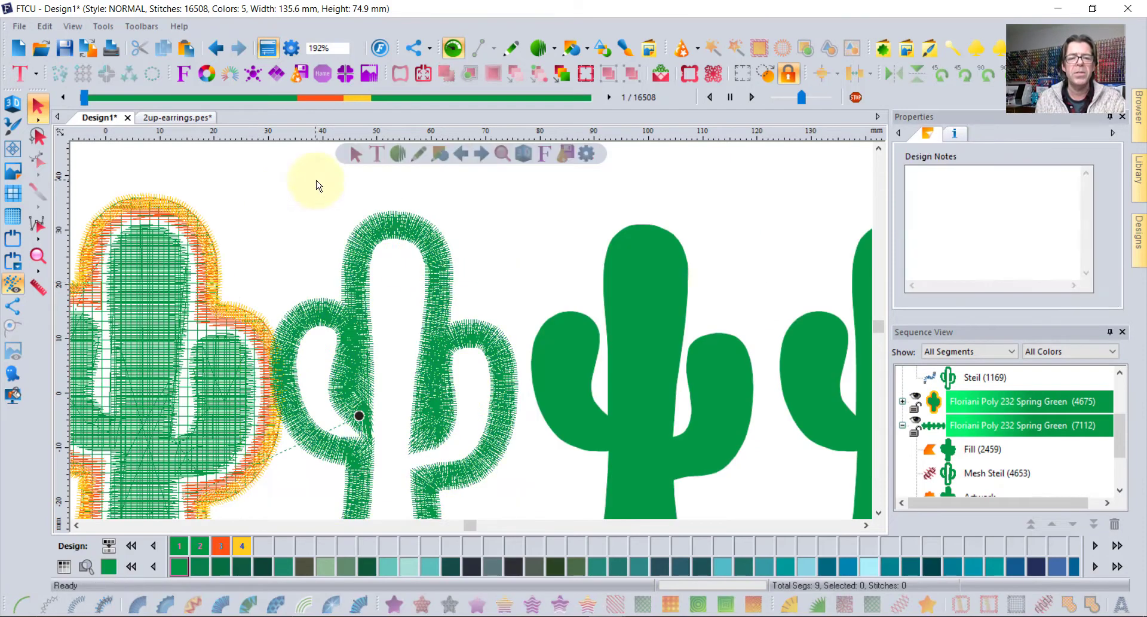
left_click(11, 105)
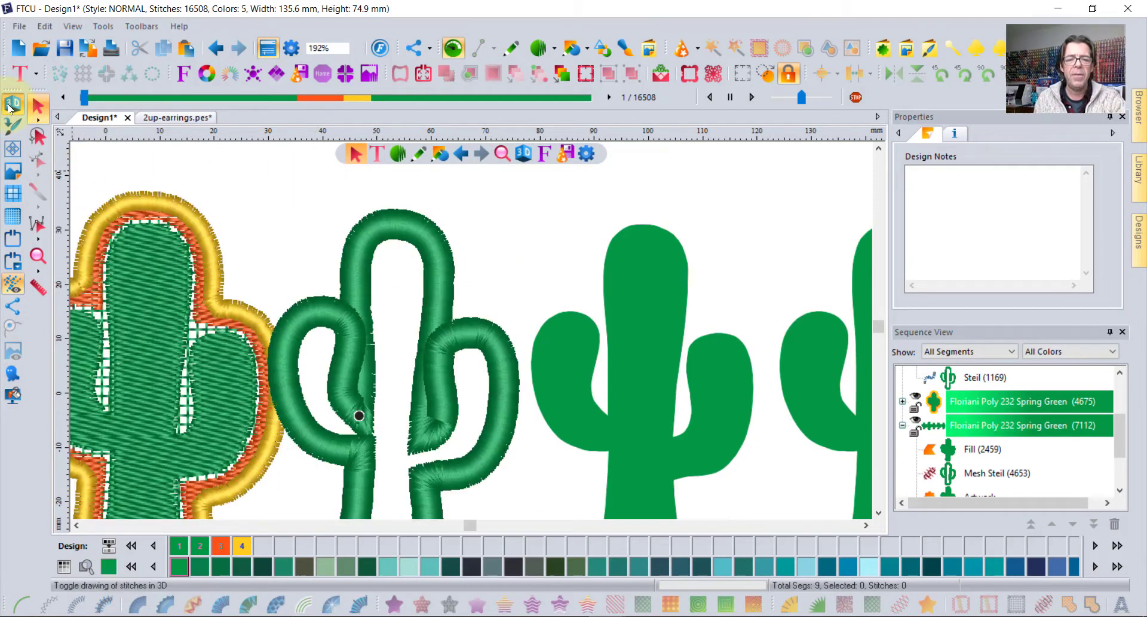
scroll(575, 414, "down", 1)
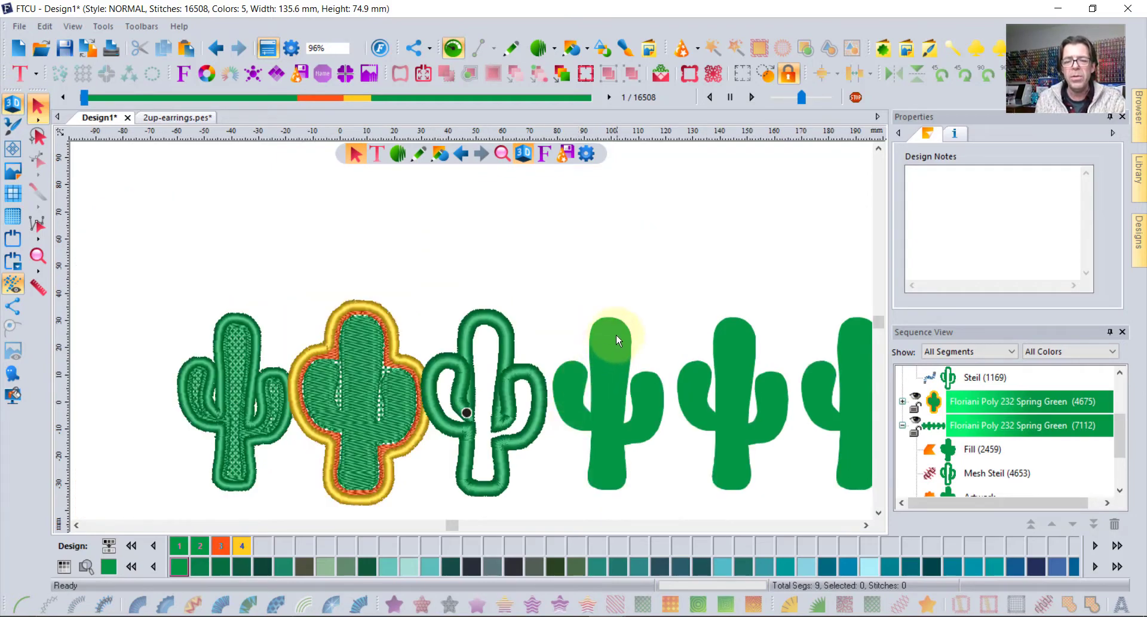
Step: Convert the fourth cactus to a 5 mm mesh steil outline with Omit steil finish checked
left_click(622, 329)
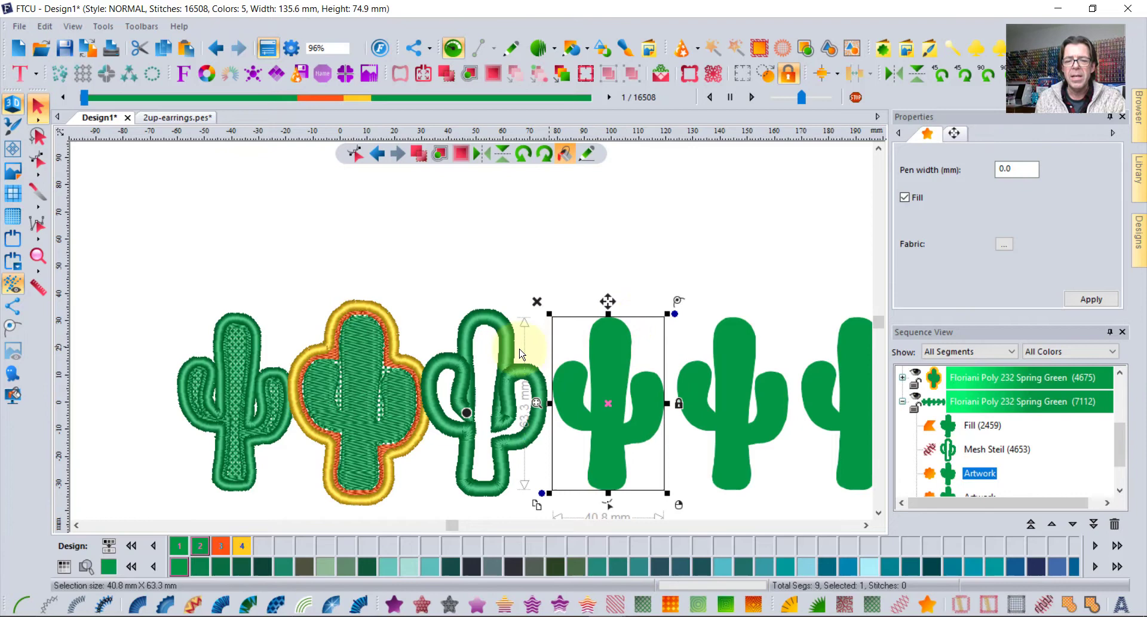
left_click(1055, 601)
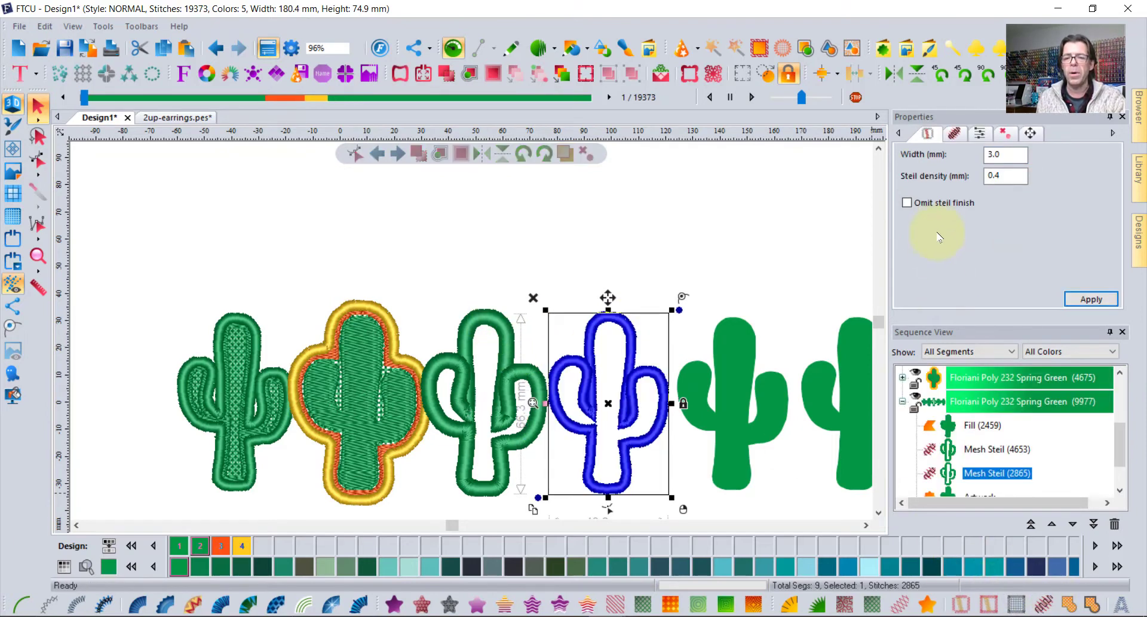
double_click(983, 157)
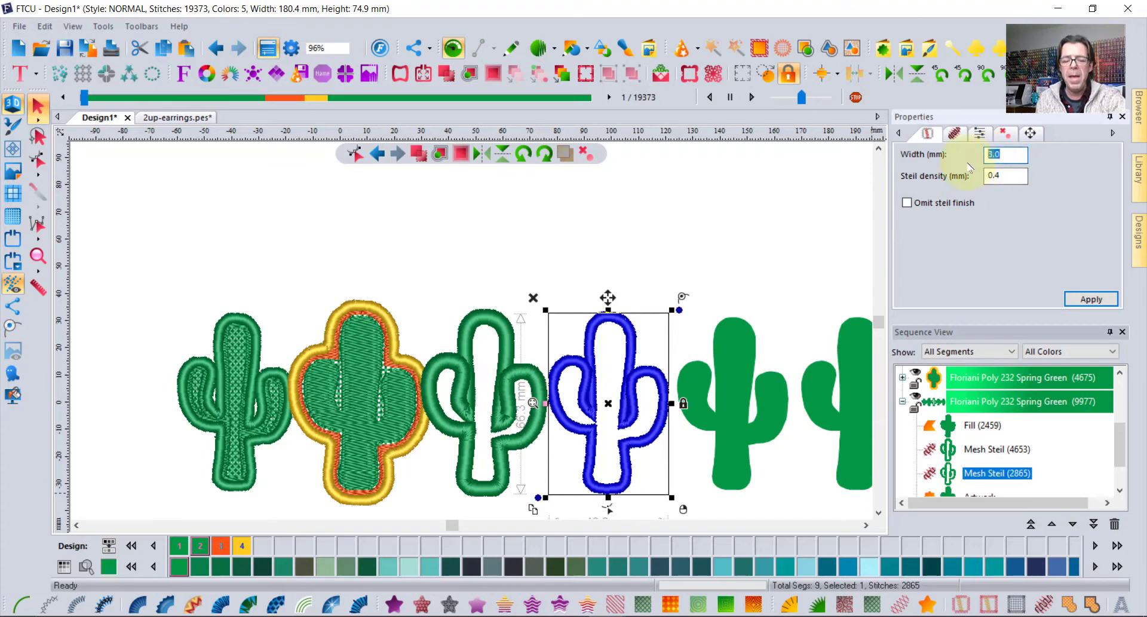
type("5")
left_click(1092, 298)
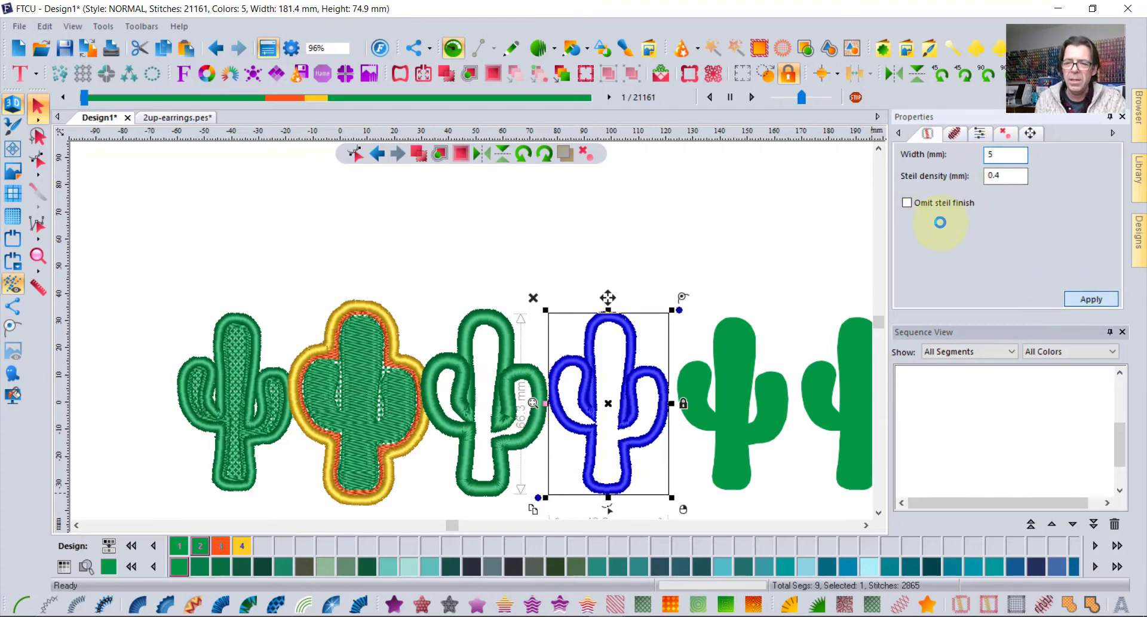
left_click(907, 202)
left_click(1091, 299)
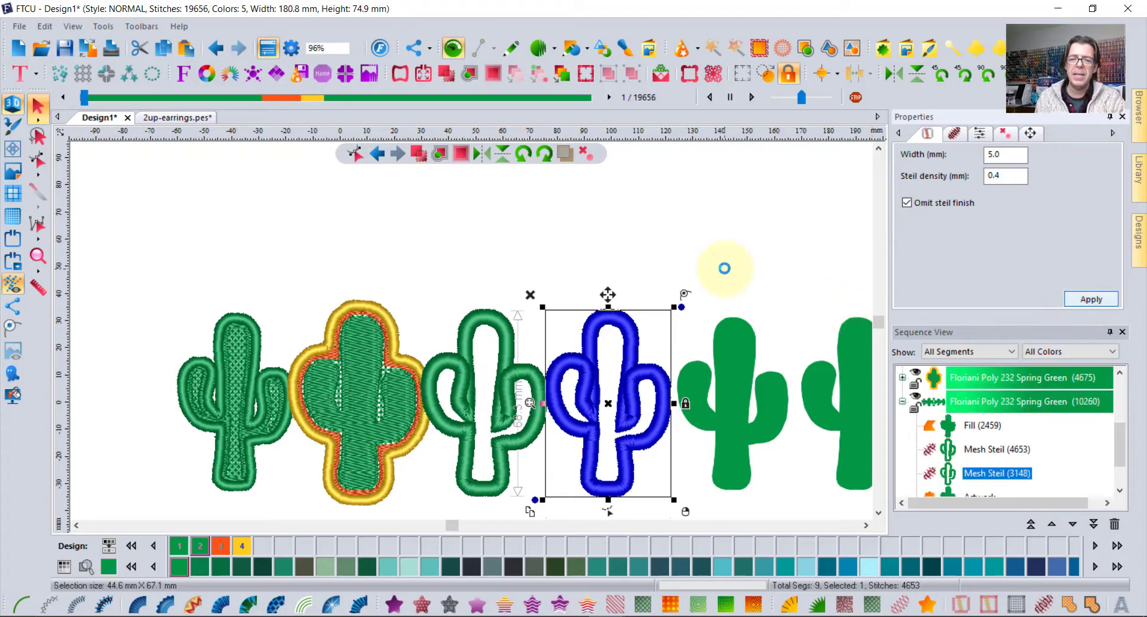
left_click(664, 263)
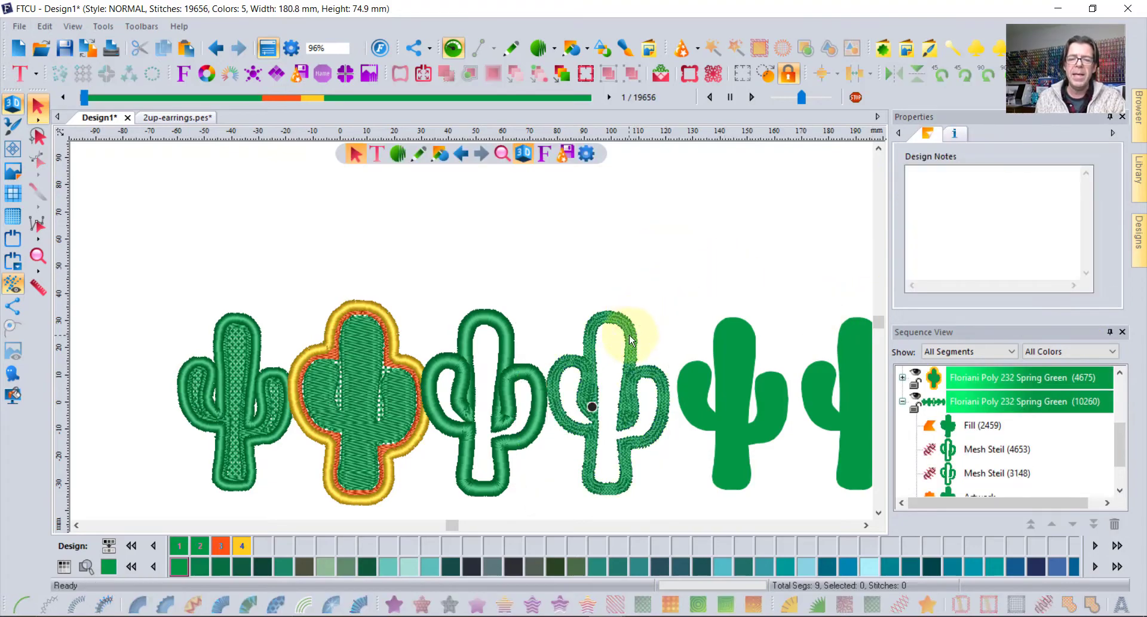
scroll(630, 340, "up", 8)
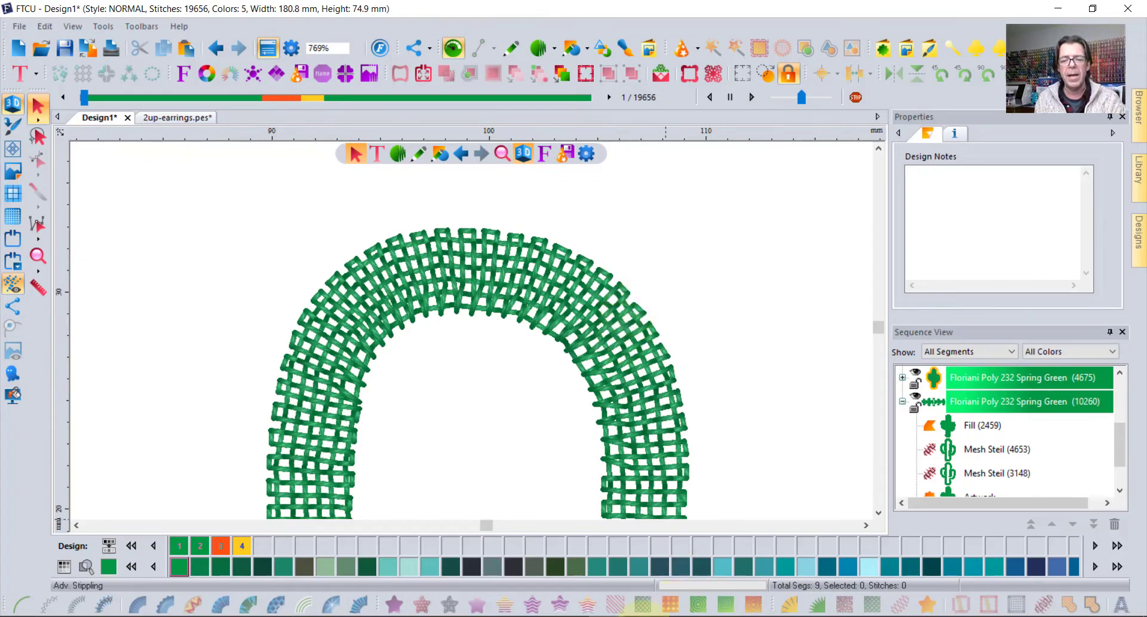
left_click(643, 603)
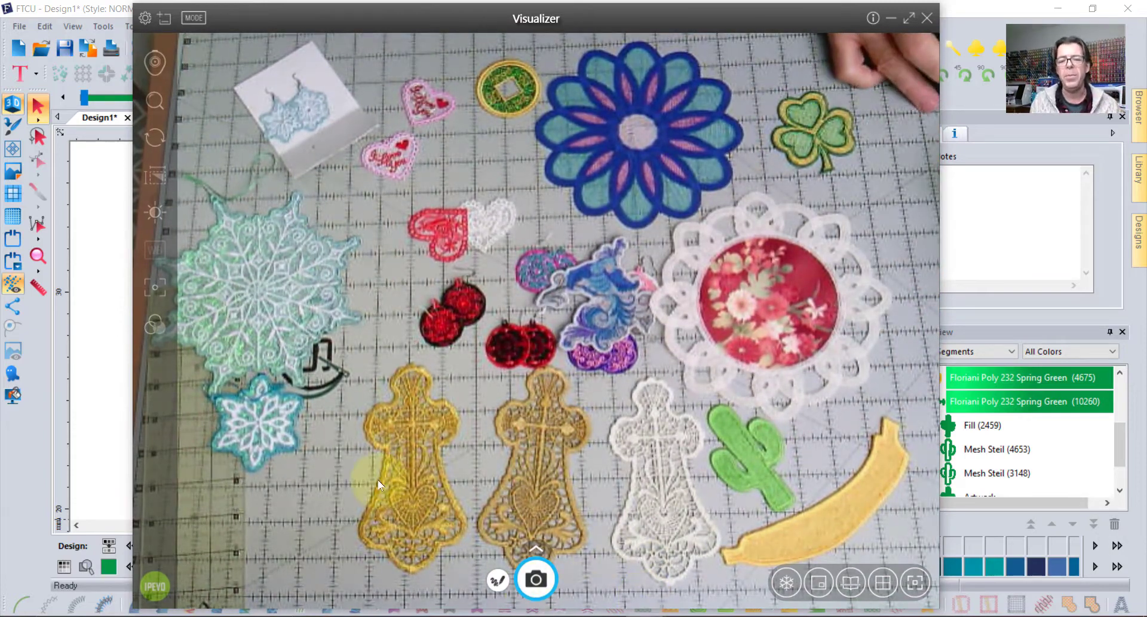
left_click(80, 225)
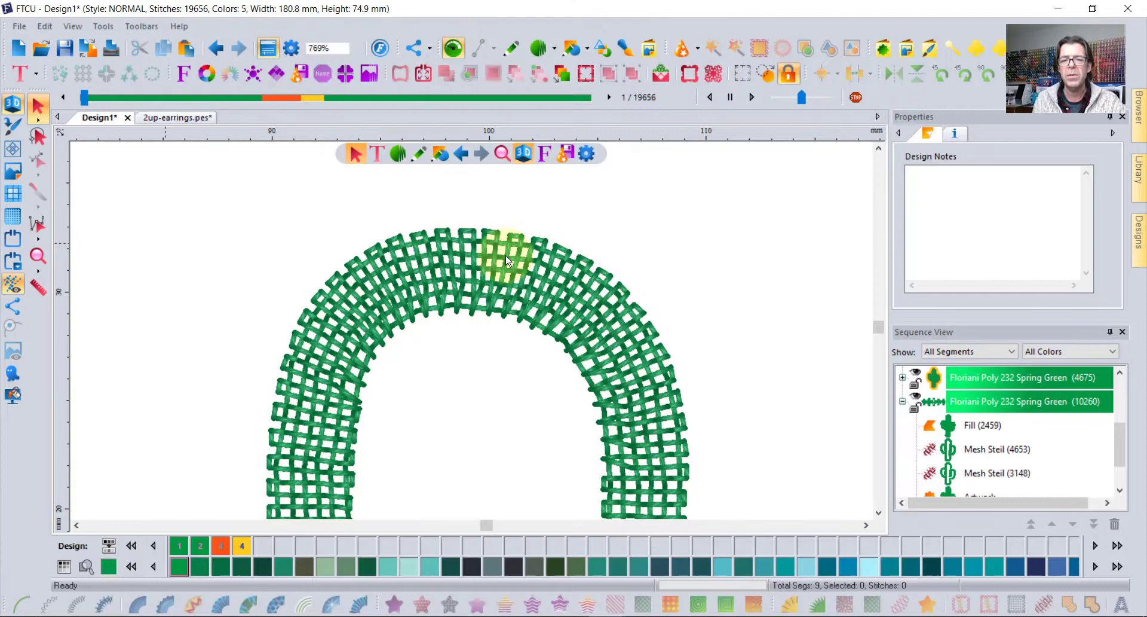
left_click(37, 254)
Step: Zoom out to show all six cacti and convert the fifth cactus to a mesh fill
right_click(526, 335)
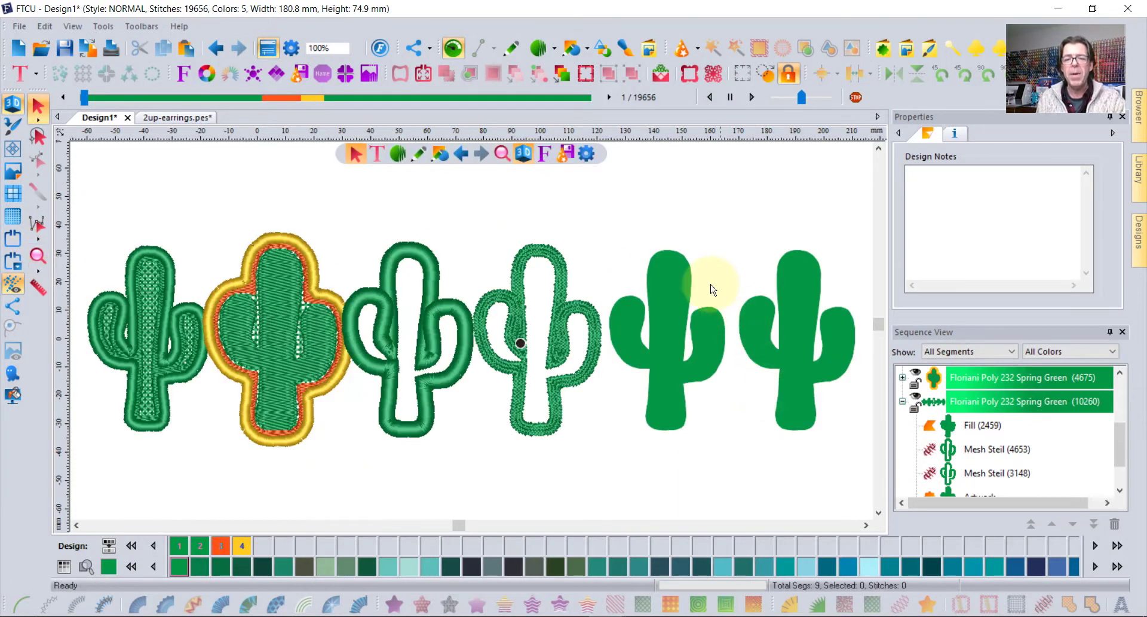
left_click(671, 267)
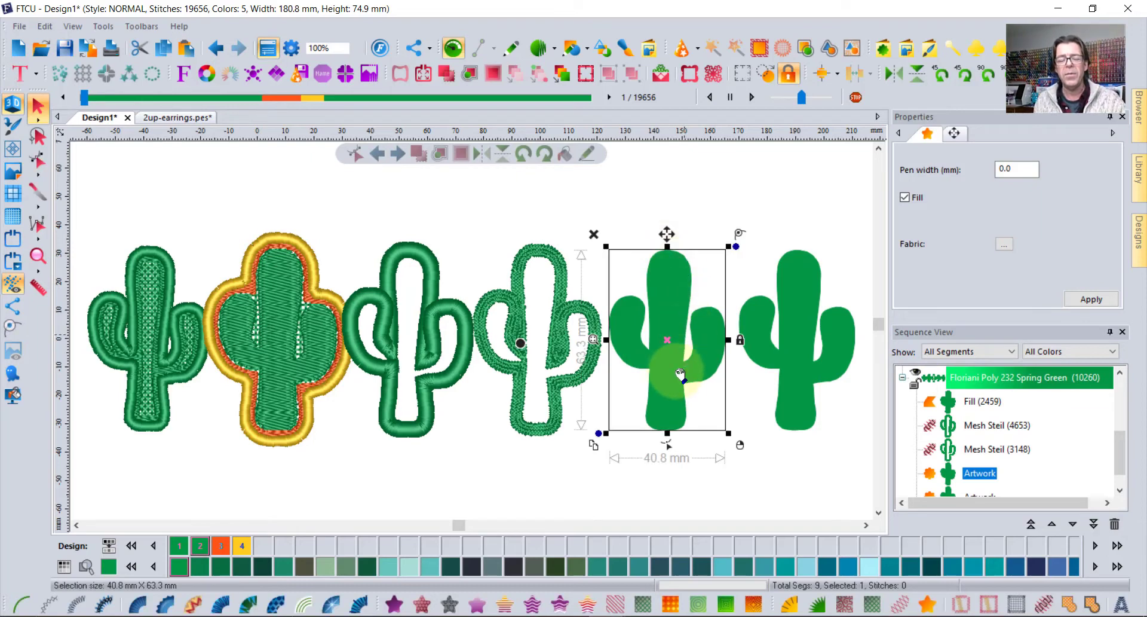
left_click(614, 607)
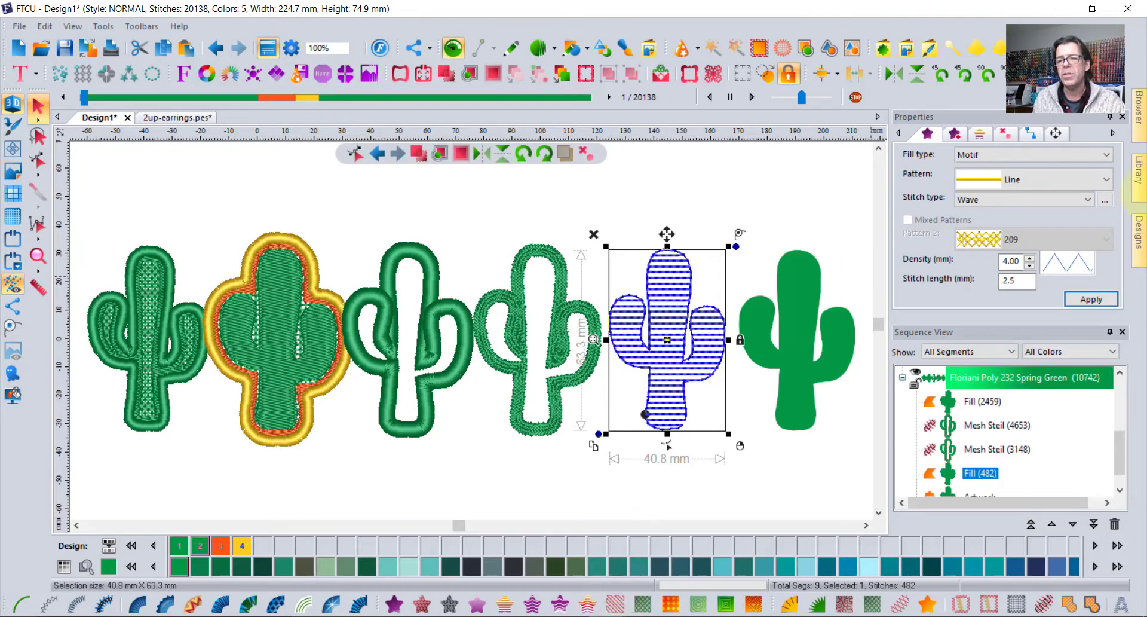
Step: Choose the crosshatch pattern in the Mesh Fill settings and apply it to the fifth cactus
left_click(1109, 201)
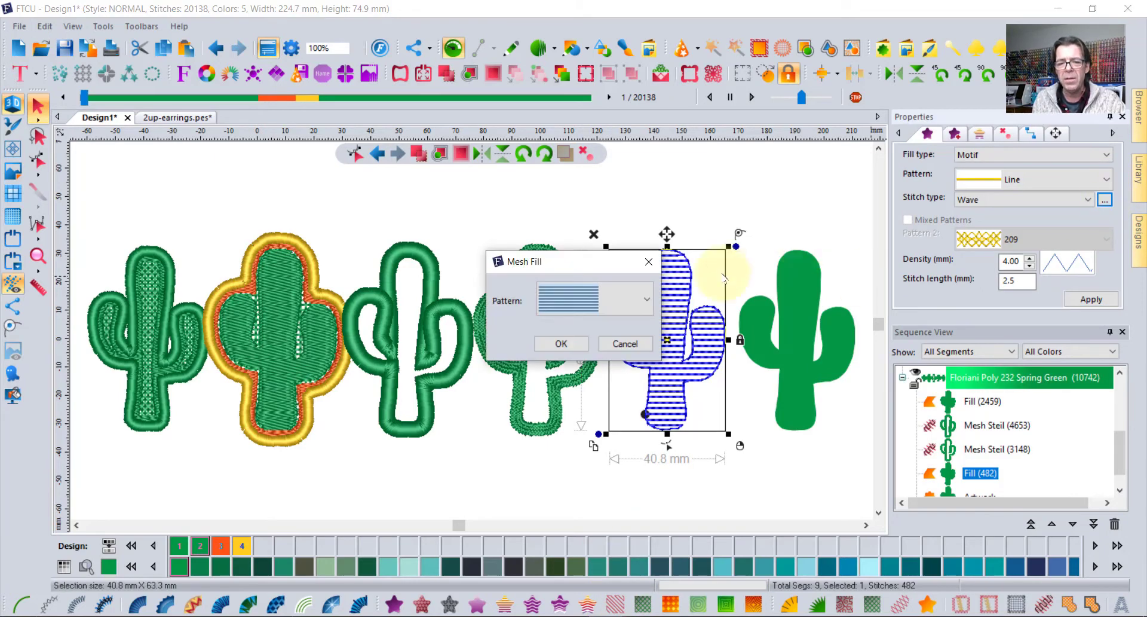
left_click(605, 298)
scroll(604, 297, "down", 3)
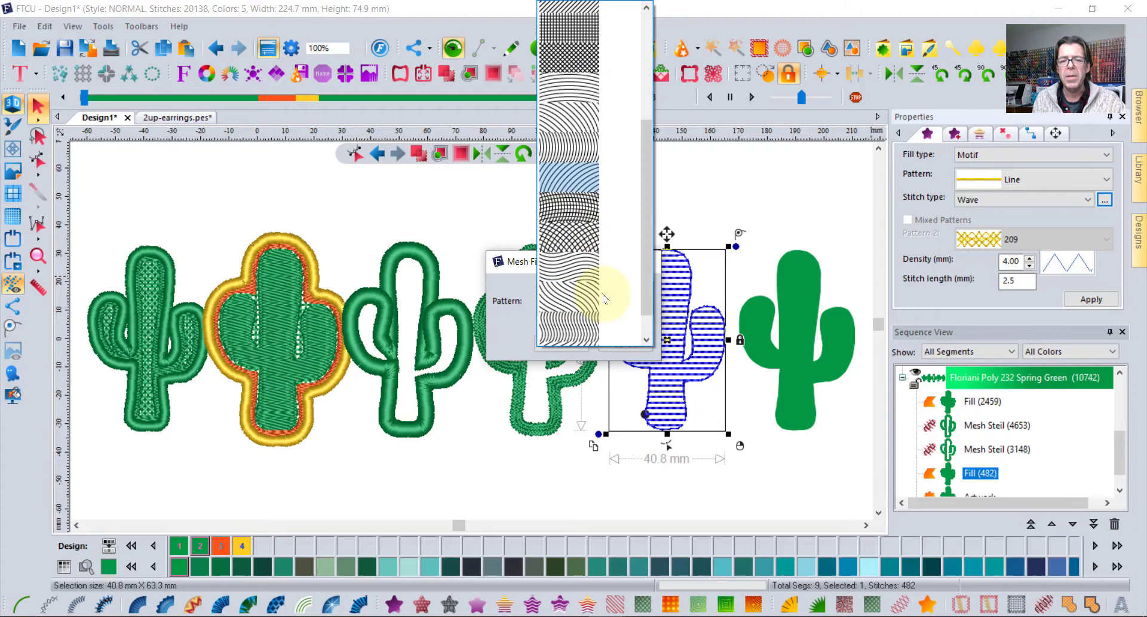
left_click(602, 298)
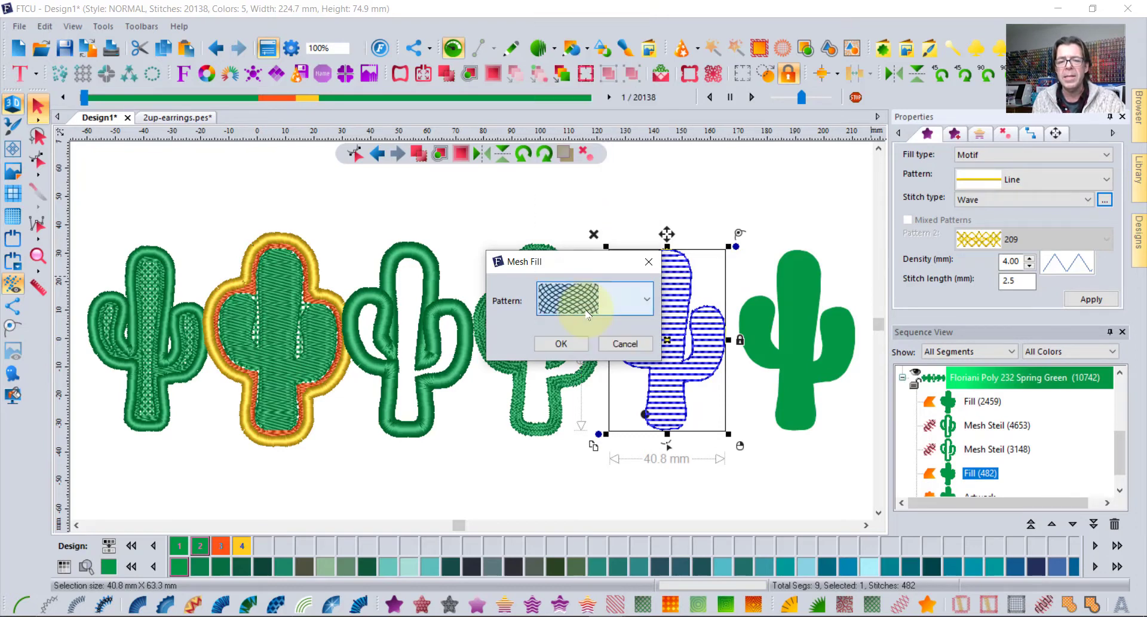
left_click(571, 344)
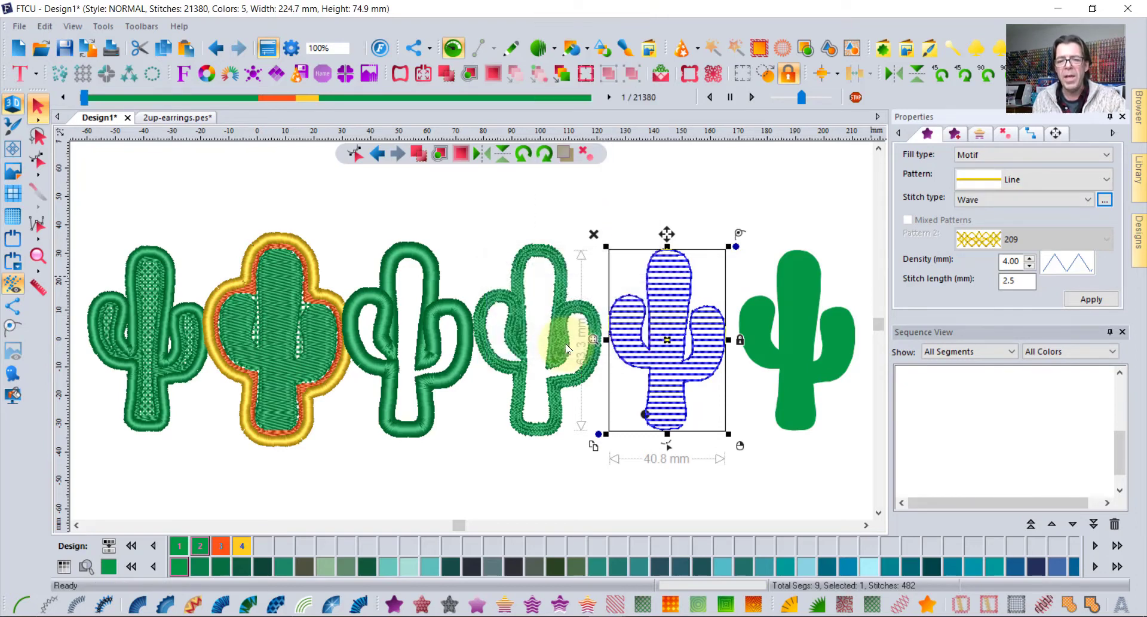
left_click(729, 499)
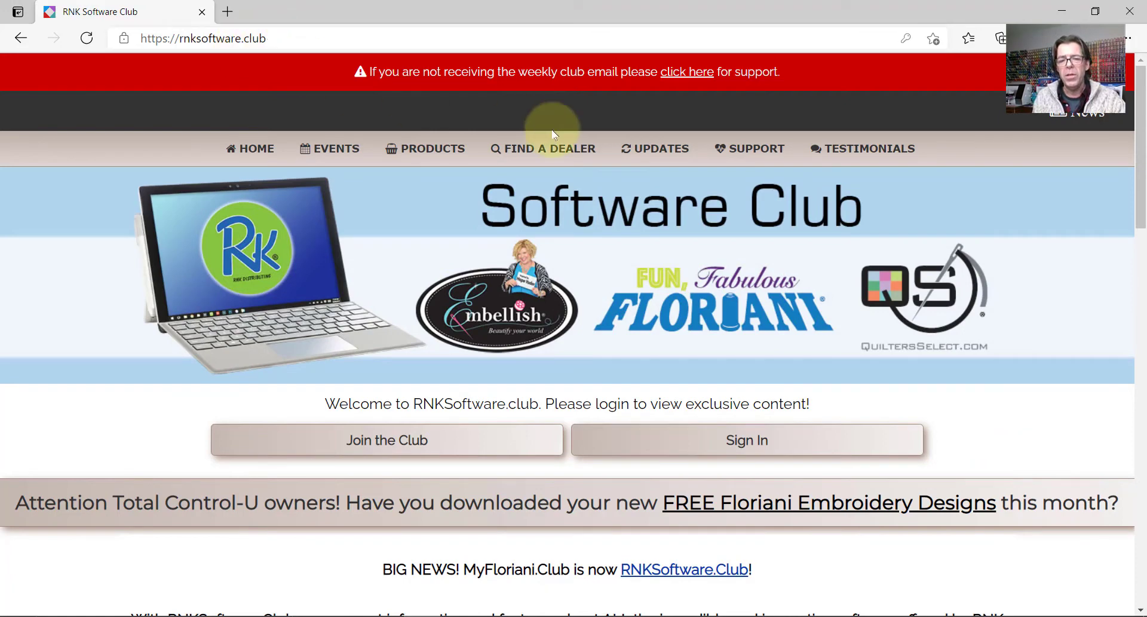
Step: Sign in to the RNK Software Club account with the saved credentials and browse the navigation menus
mouse_move(681, 149)
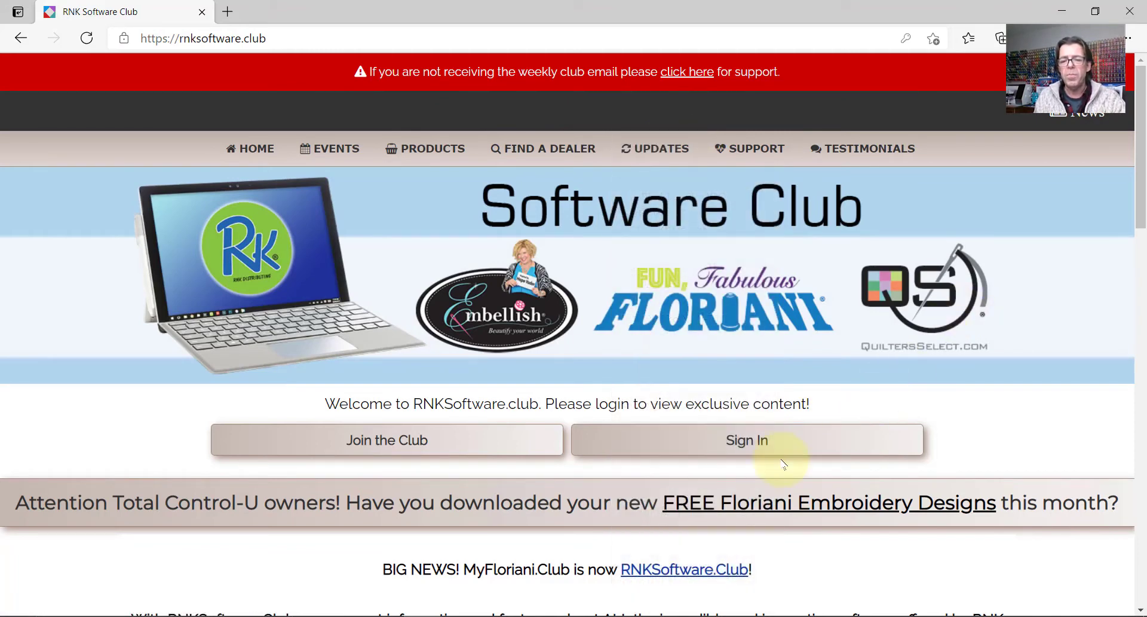
left_click(746, 442)
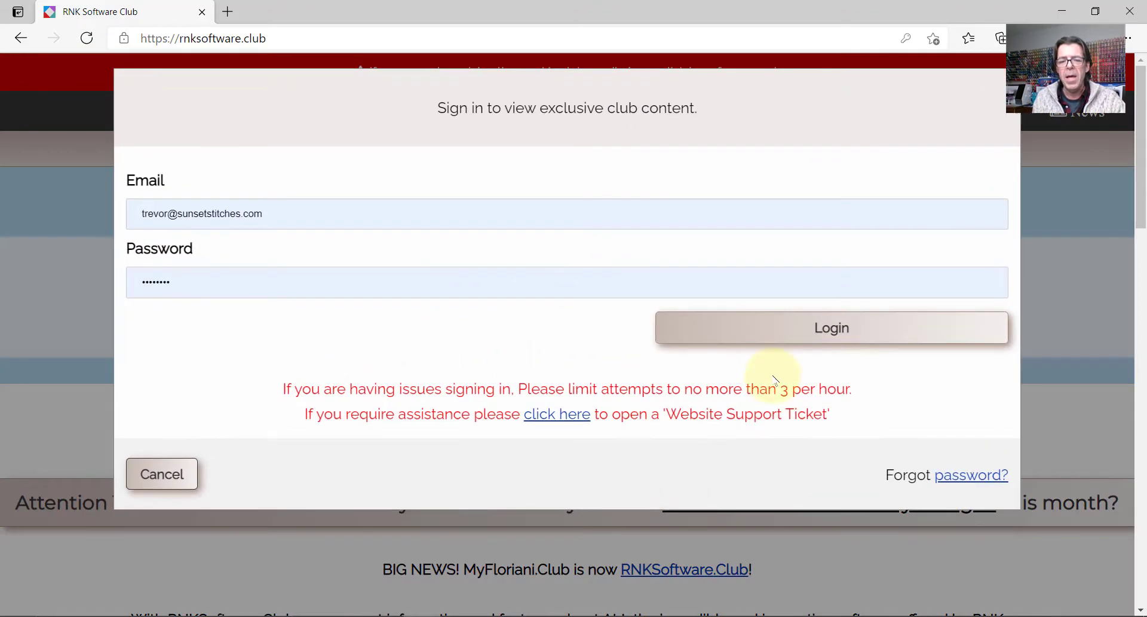
left_click(828, 336)
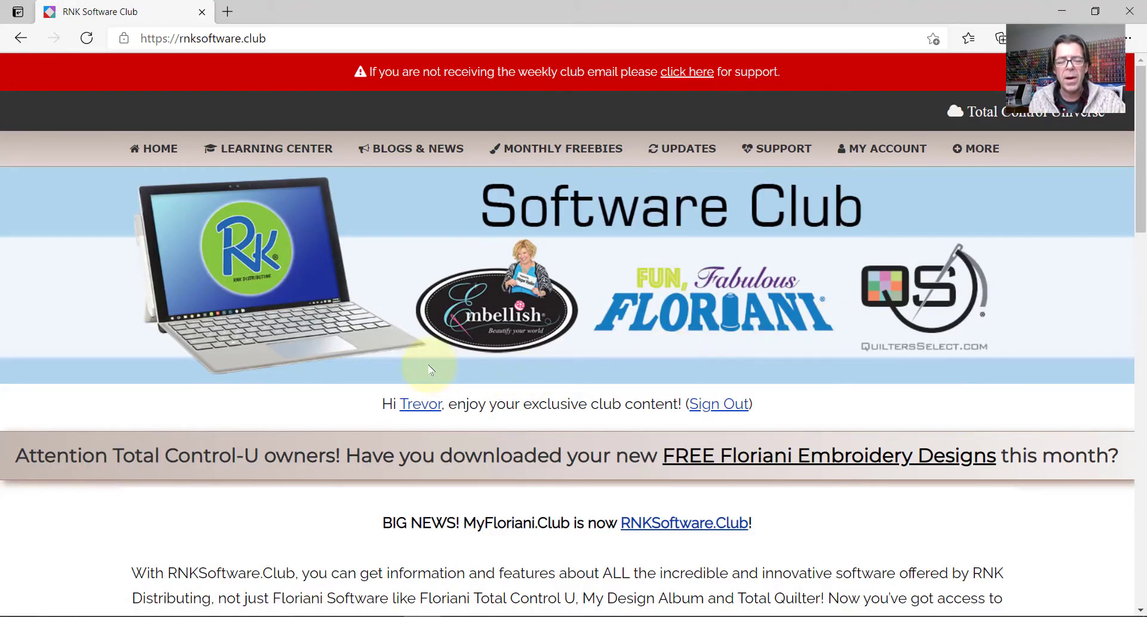
mouse_move(276, 146)
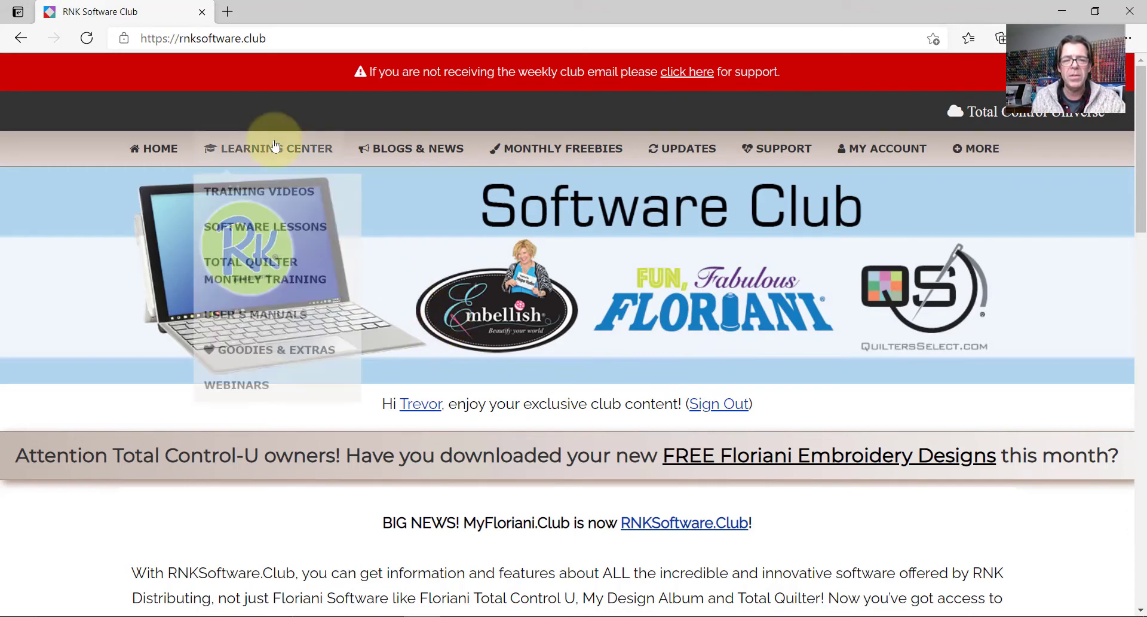
mouse_move(277, 184)
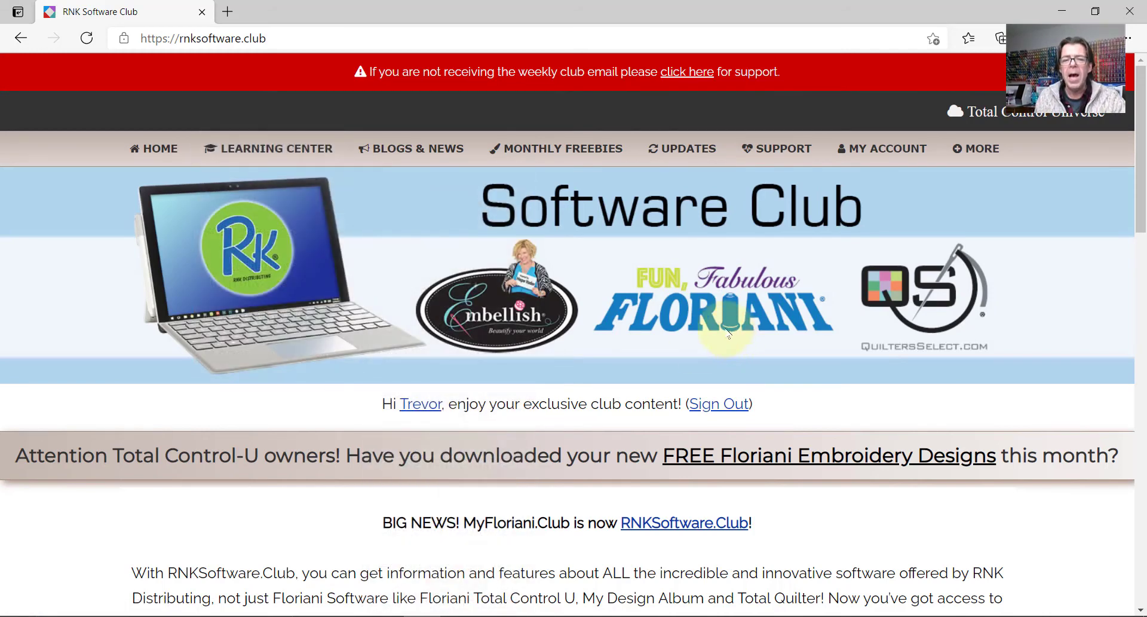
mouse_move(551, 142)
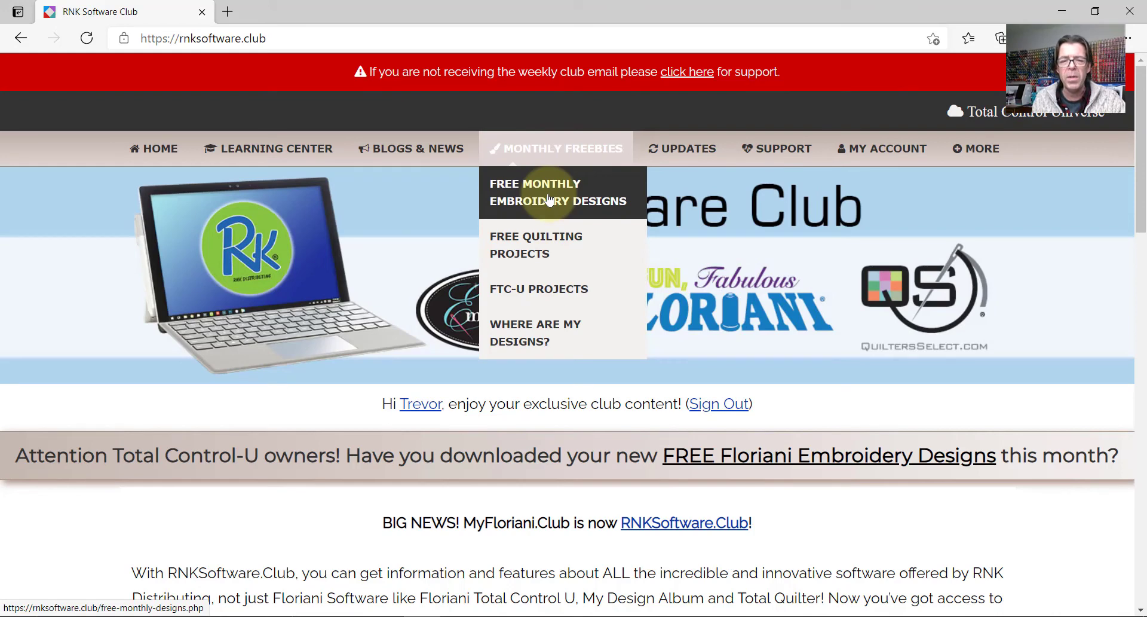
Step: Open Monthly Freebies > Free Monthly Embroidery Designs and look over the April and March 2021 designs
left_click(549, 199)
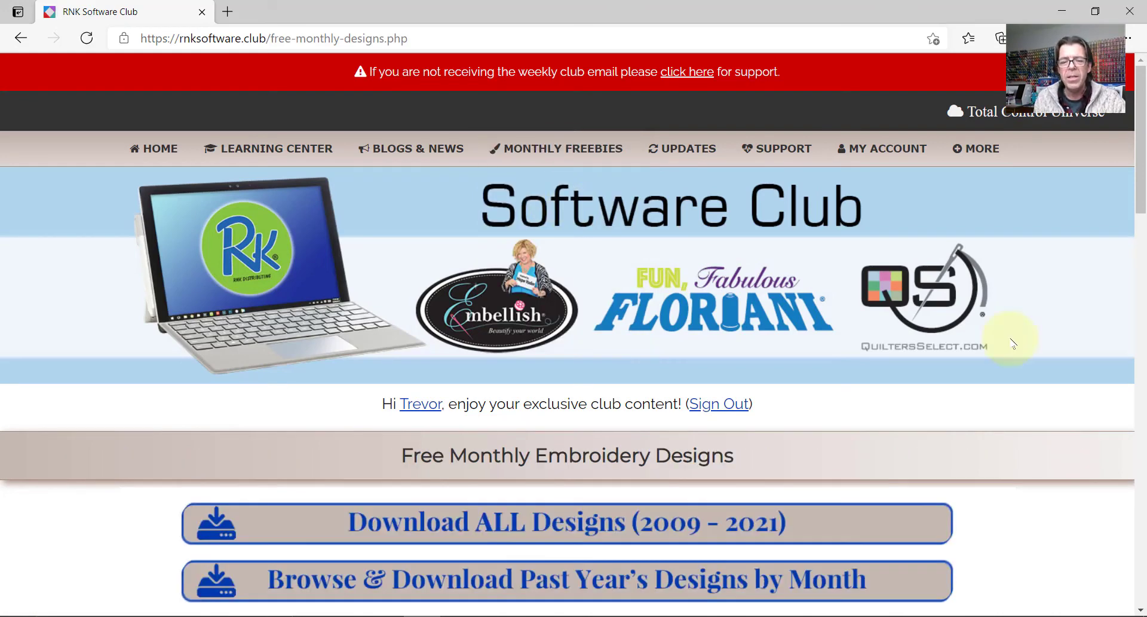
scroll(1013, 344, "down", 4)
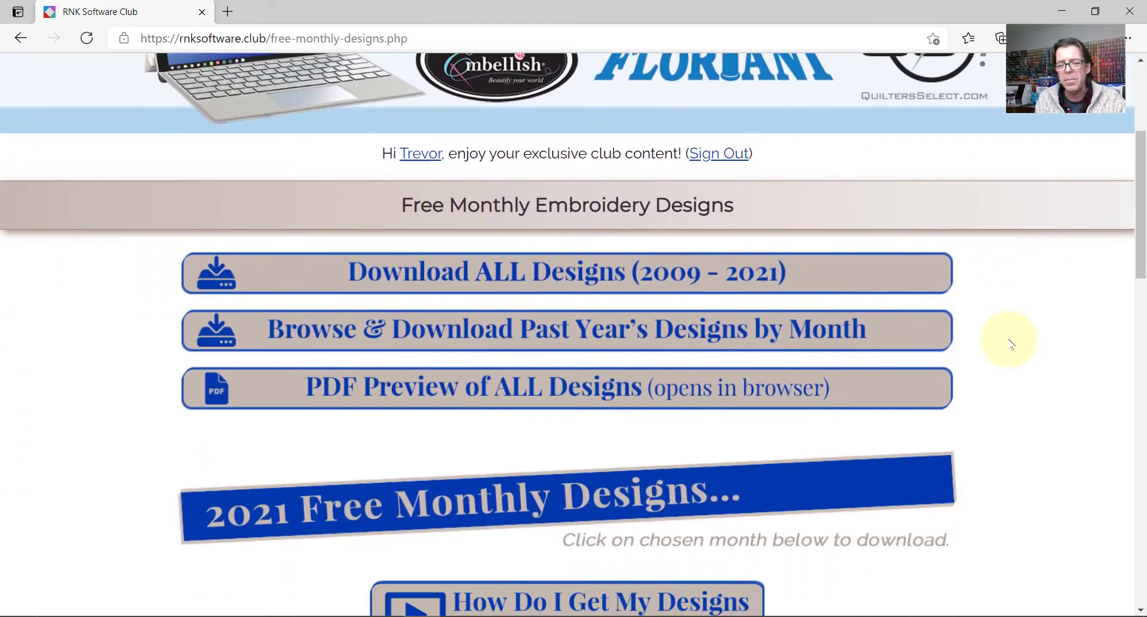
scroll(1010, 344, "down", 8)
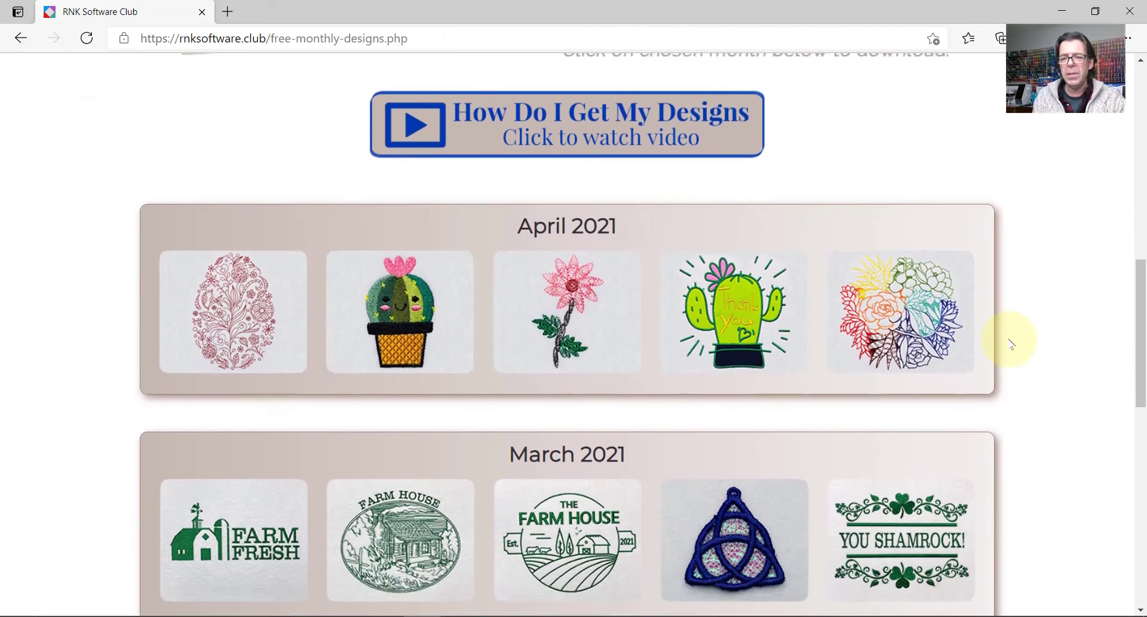
scroll(1011, 350, "up", 5)
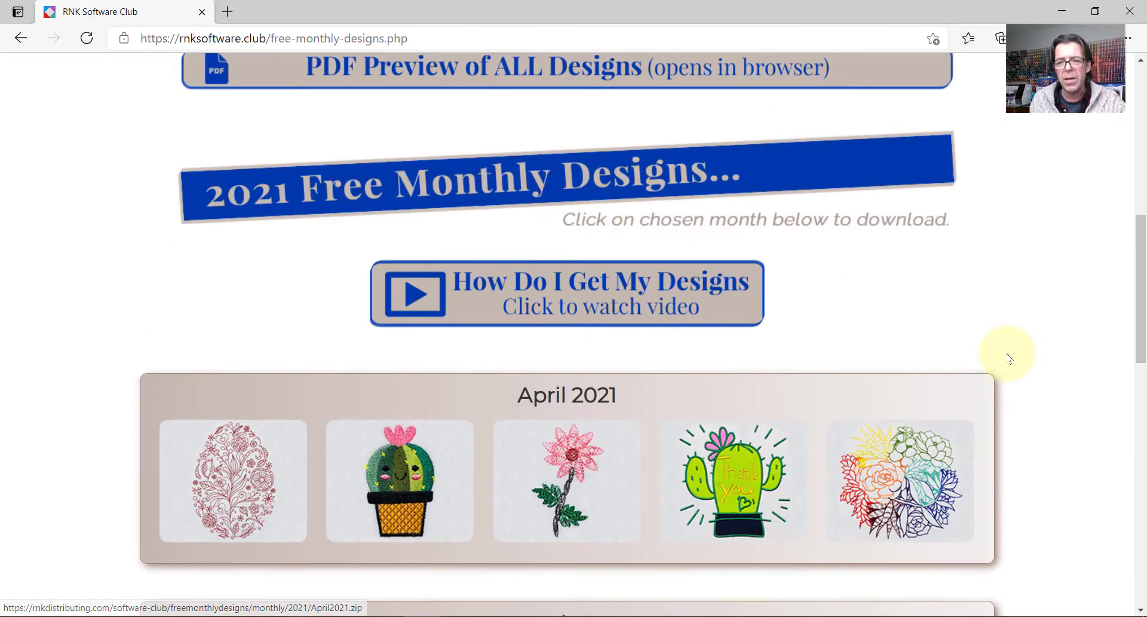
scroll(1009, 358, "up", 9)
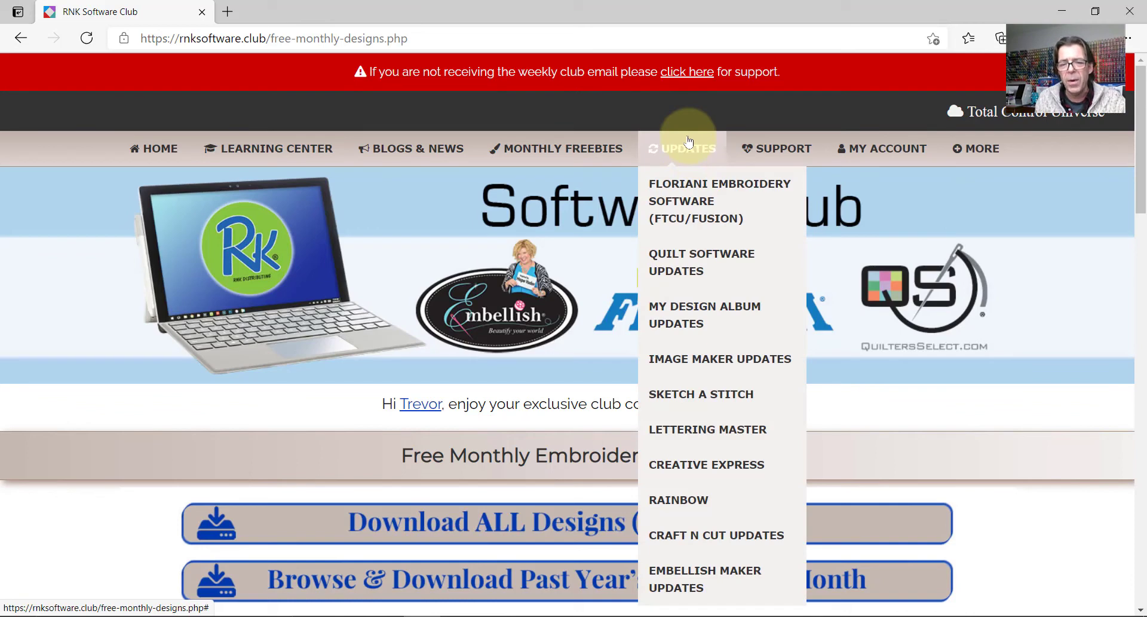
Step: Open the Updates > Floriani Embroidery Software page and look over its contents
left_click(692, 194)
scroll(756, 270, "down", 2)
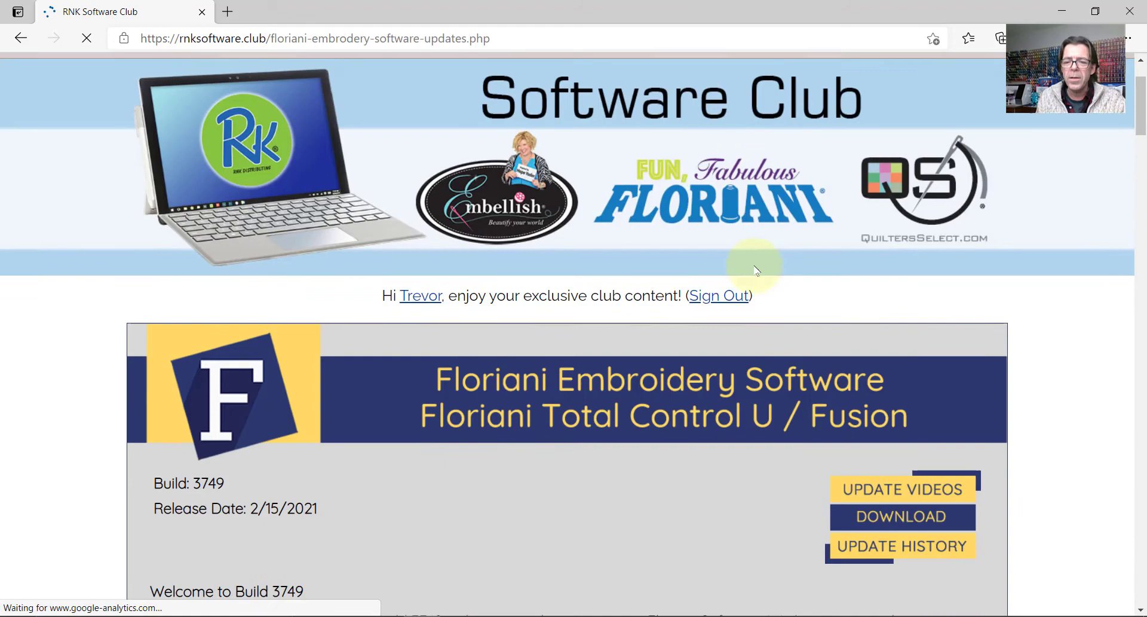
scroll(756, 270, "down", 9)
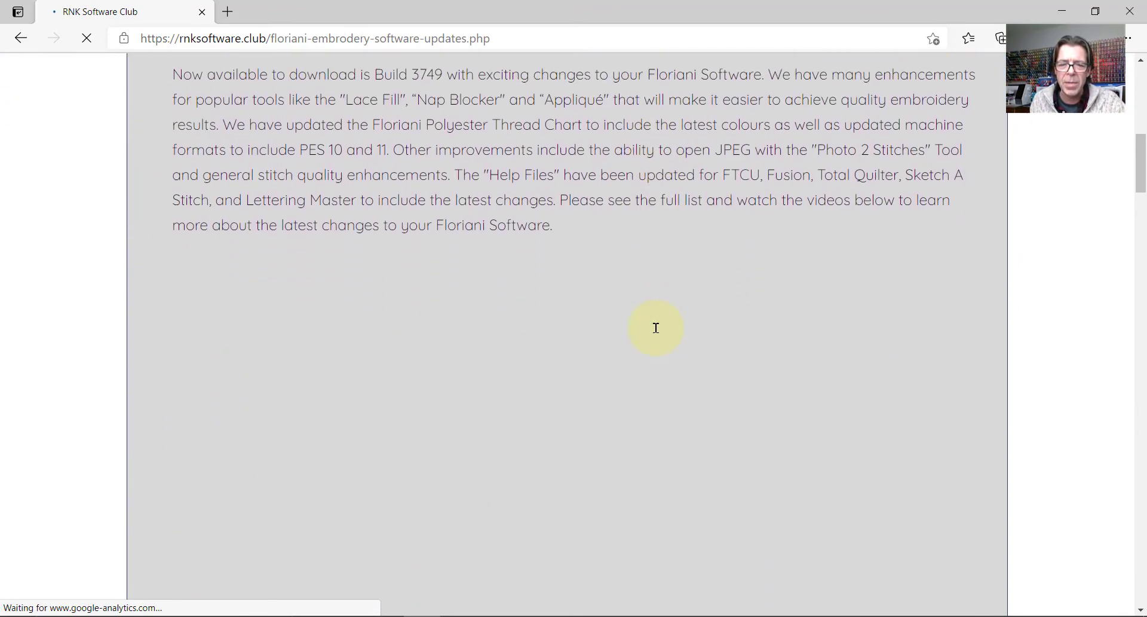
scroll(656, 327, "up", 4)
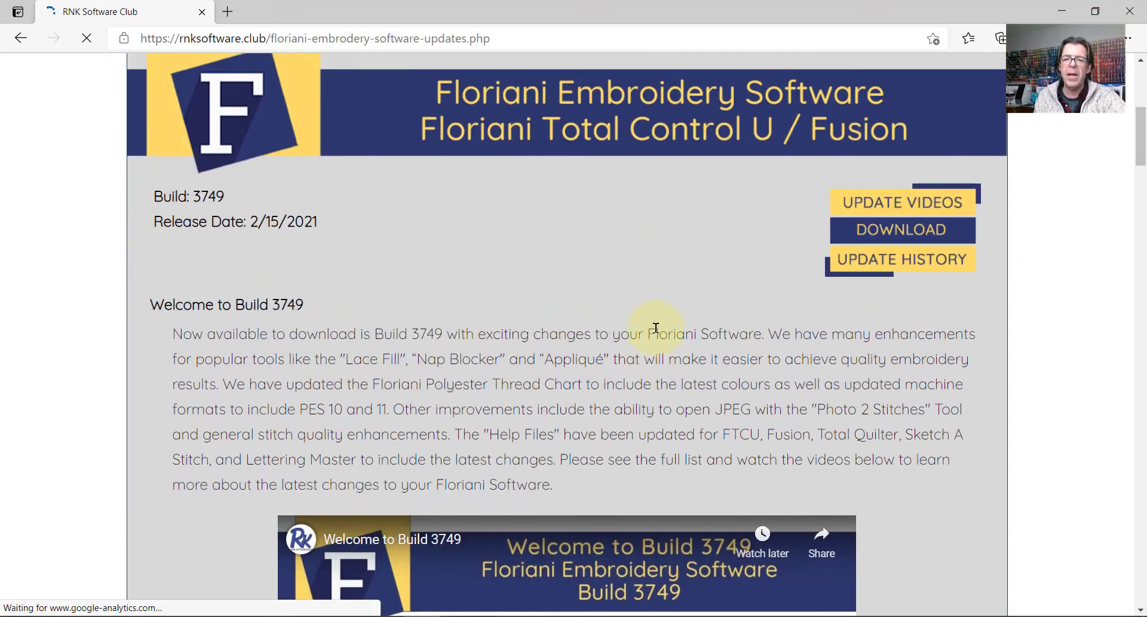
scroll(656, 327, "up", 1)
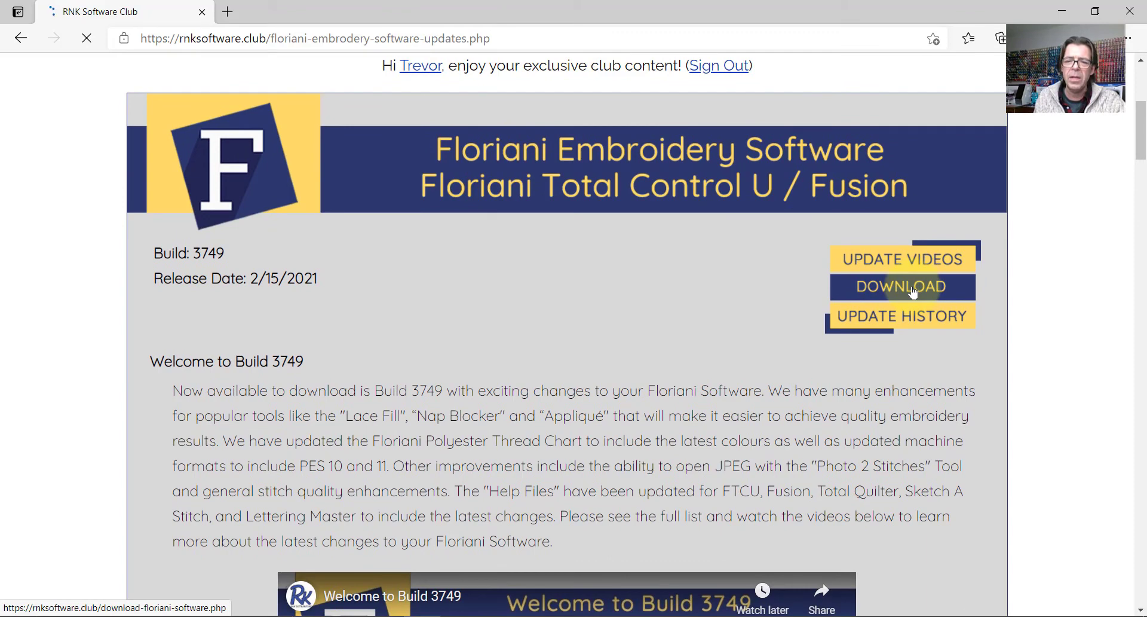
Step: Go to the Download Floriani Software page for build 3749, then return to the 2up-earrings design in FTCU
left_click(913, 293)
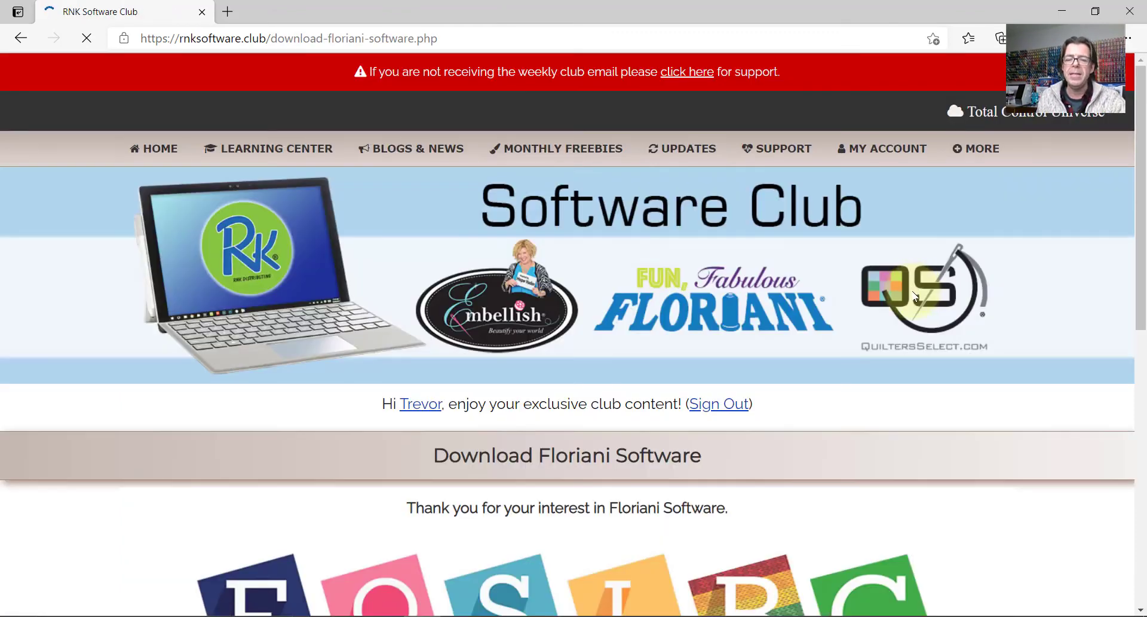
scroll(914, 295, "down", 4)
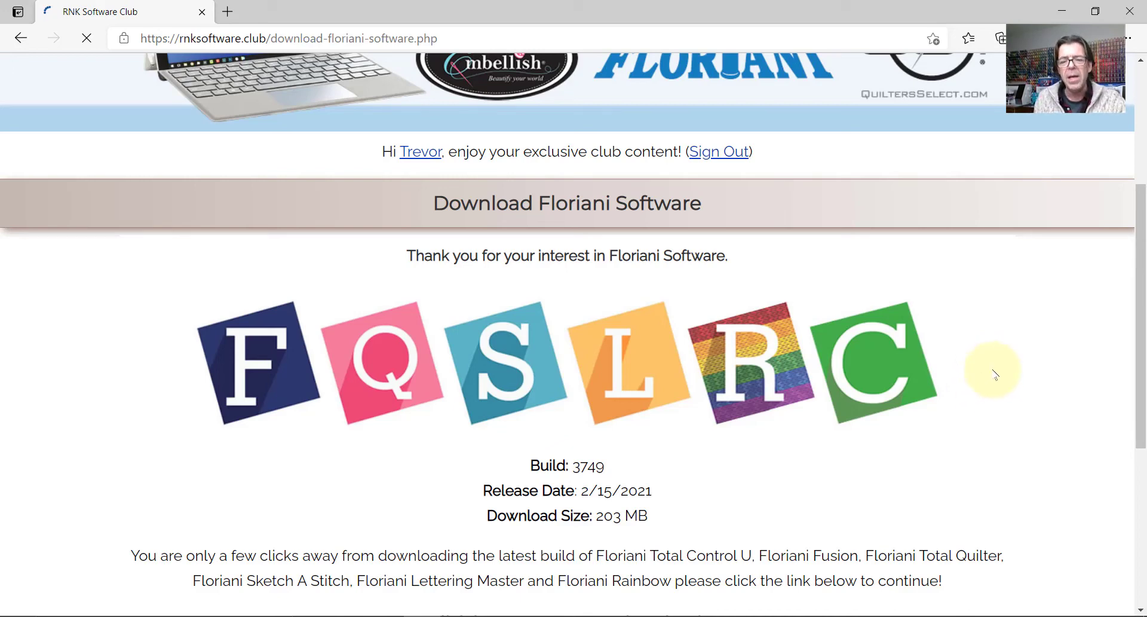
scroll(995, 374, "down", 1)
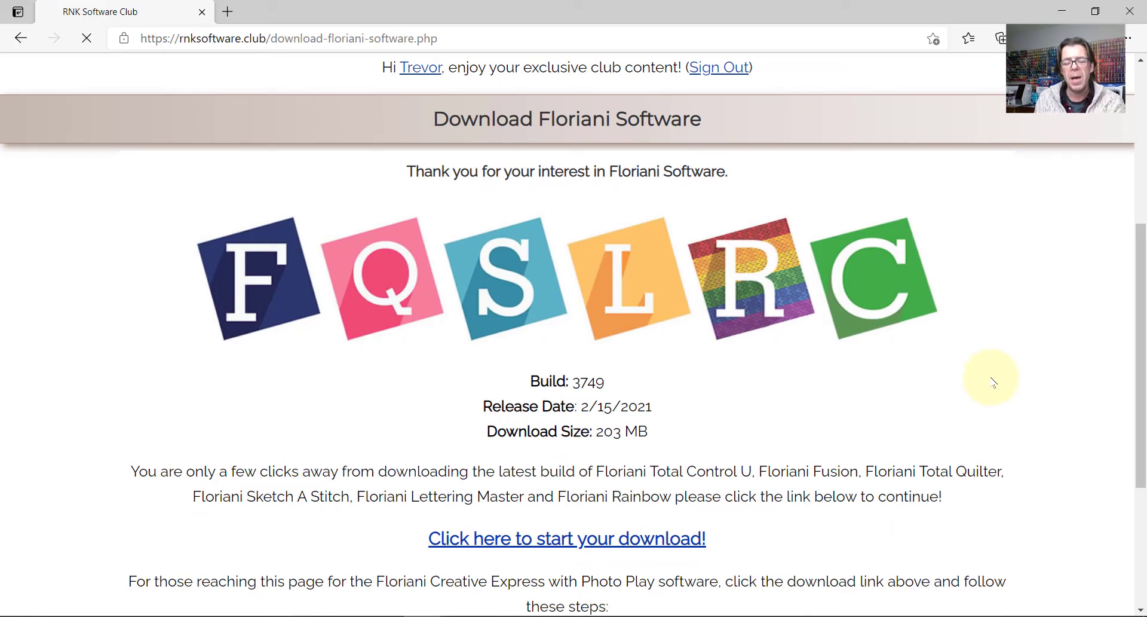
scroll(994, 381, "up", 4)
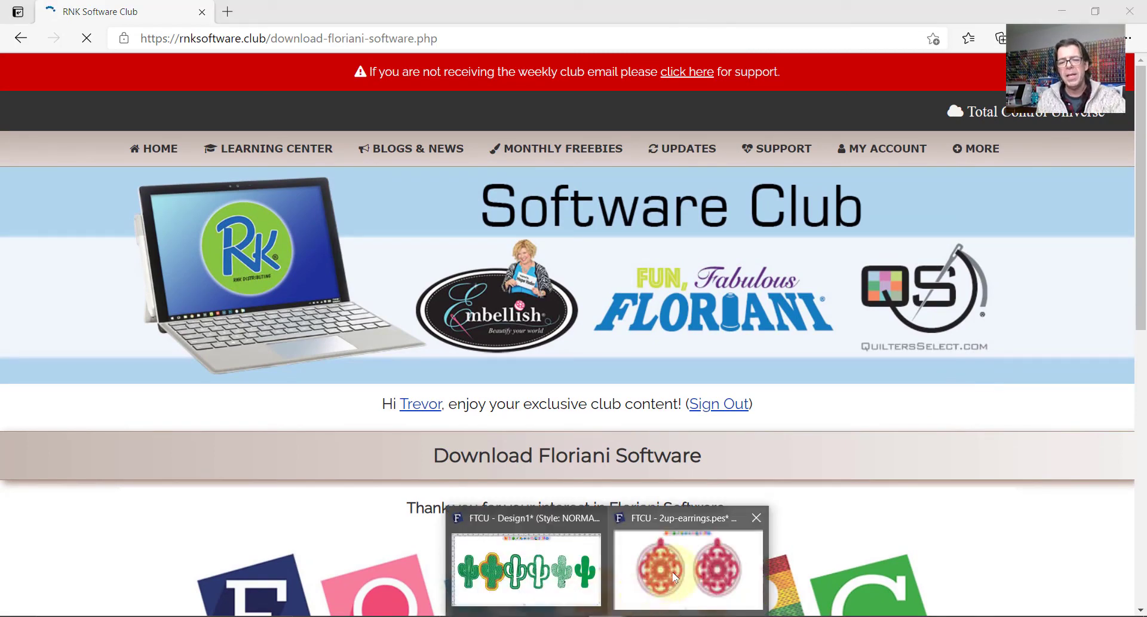
left_click(670, 573)
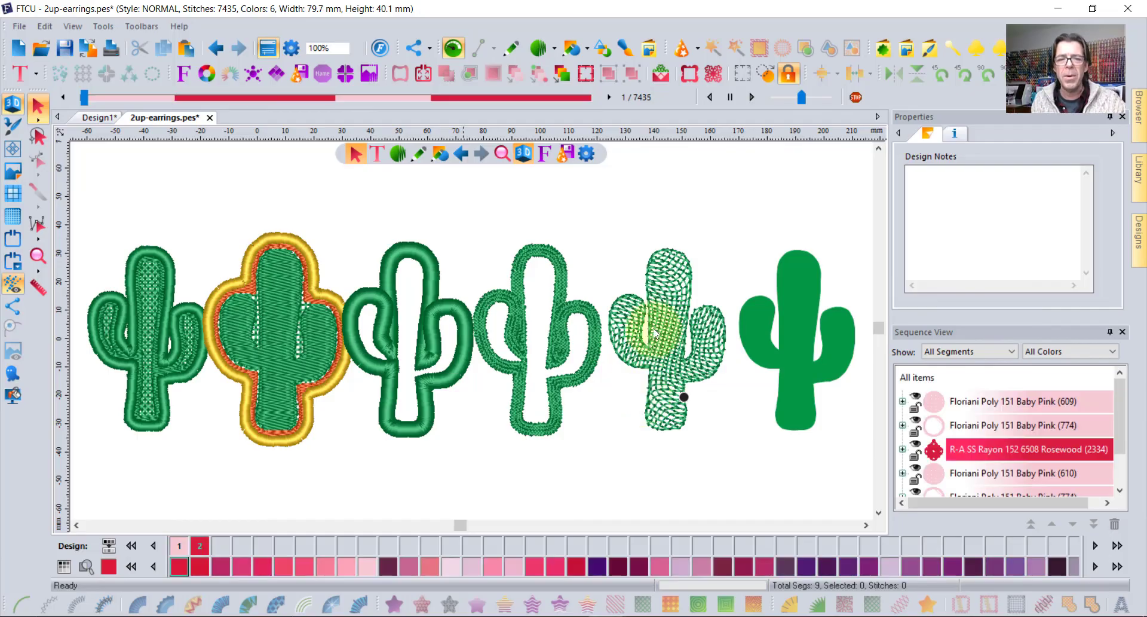